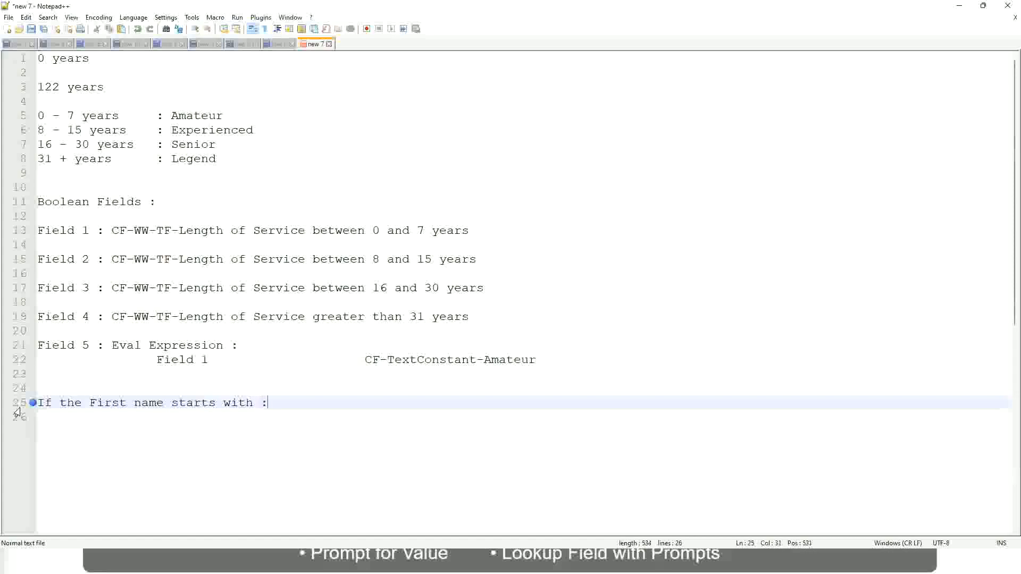
# Complete the first-name rule on line 25 with the range "A - G :" and the result A Listers.
pyautogui.write('A ')
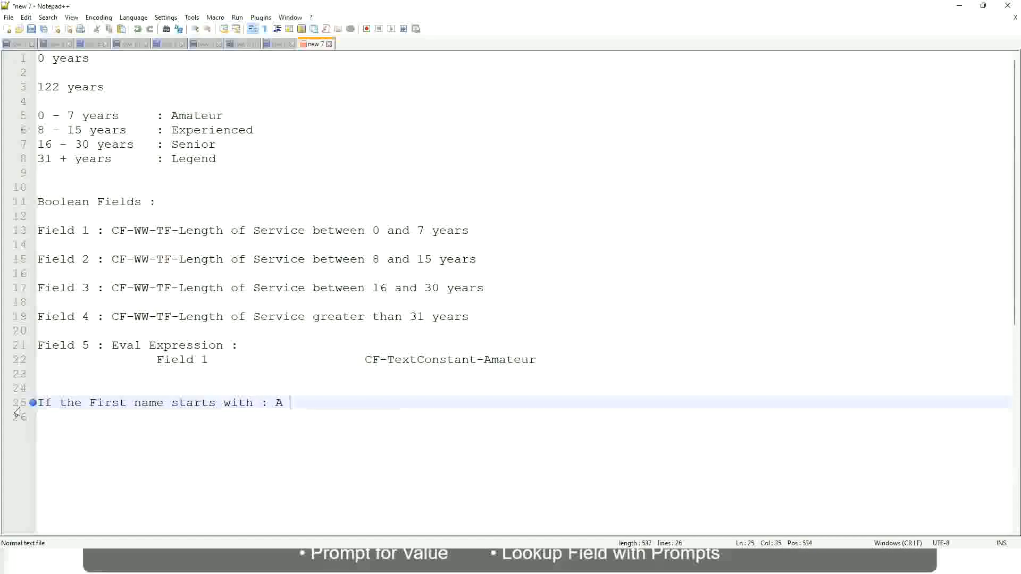
pyautogui.write('- G')
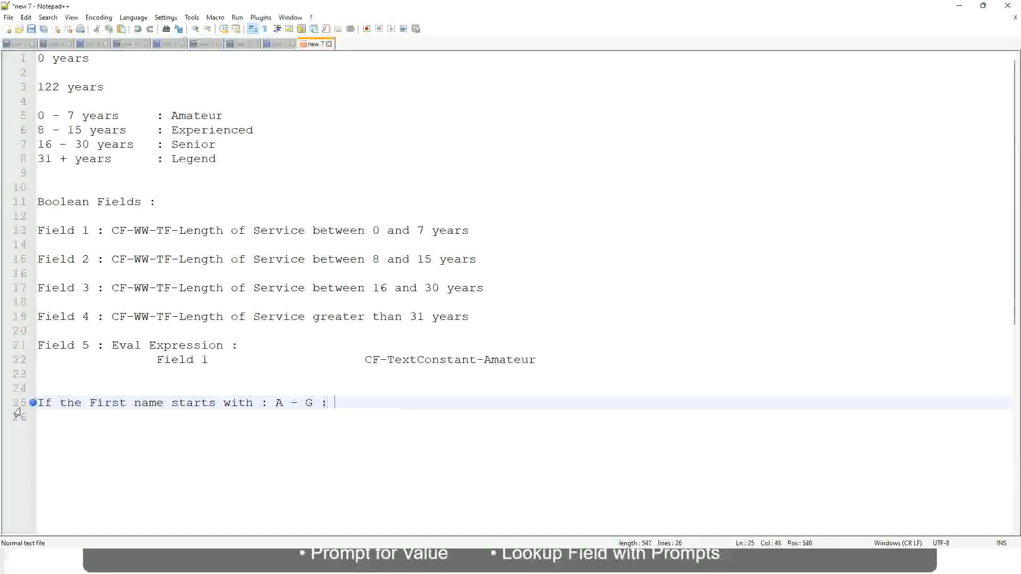
pyautogui.write(':')
pyautogui.press('Tab')
pyautogui.press('Tab')
pyautogui.write('A 1I')
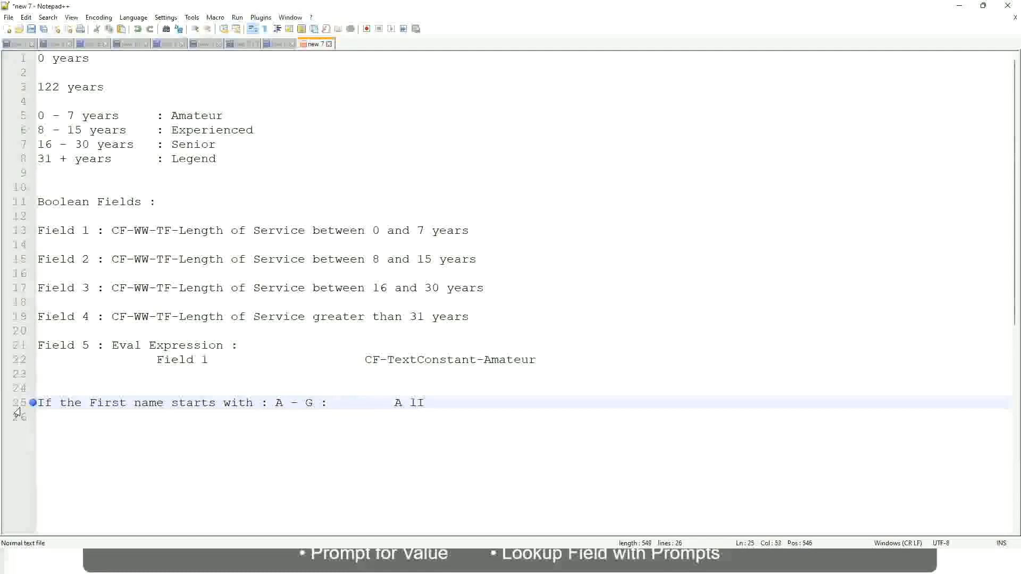
pyautogui.press('BackSpace')
pyautogui.press('BackSpace')
pyautogui.write('Listers')
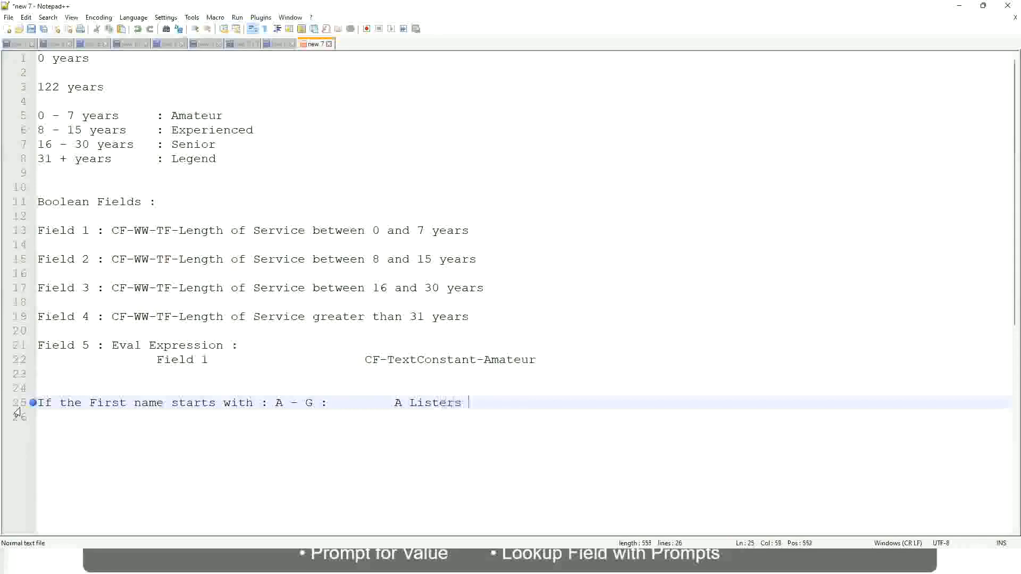
pyautogui.press('BackSpace')
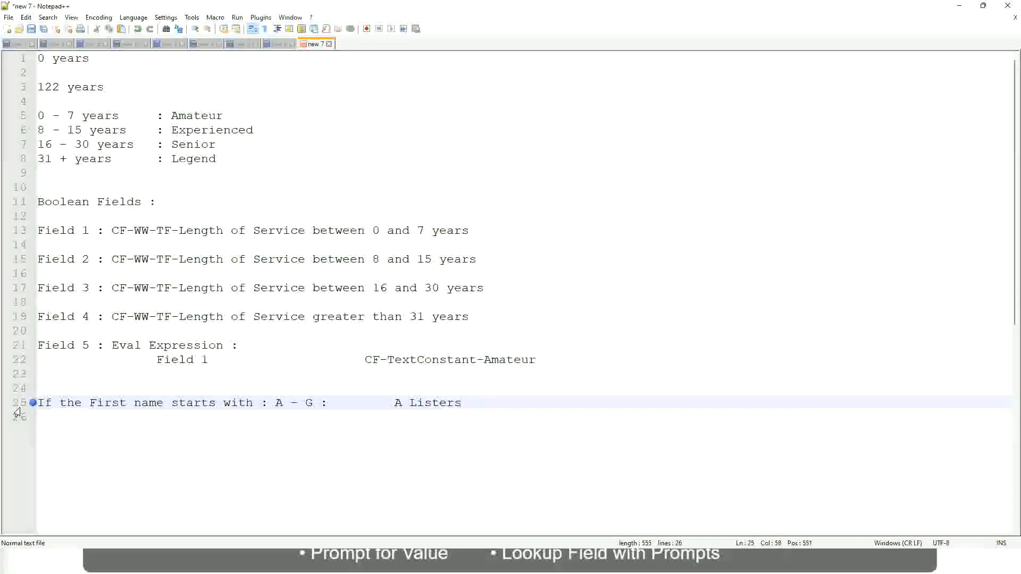
# Enclose the result A Listers in double quotation marks.
pyautogui.hotkey('ctrl', 'Left')
pyautogui.hotkey('ctrl', 'Left')
pyautogui.write('""')
pyautogui.press('Right')
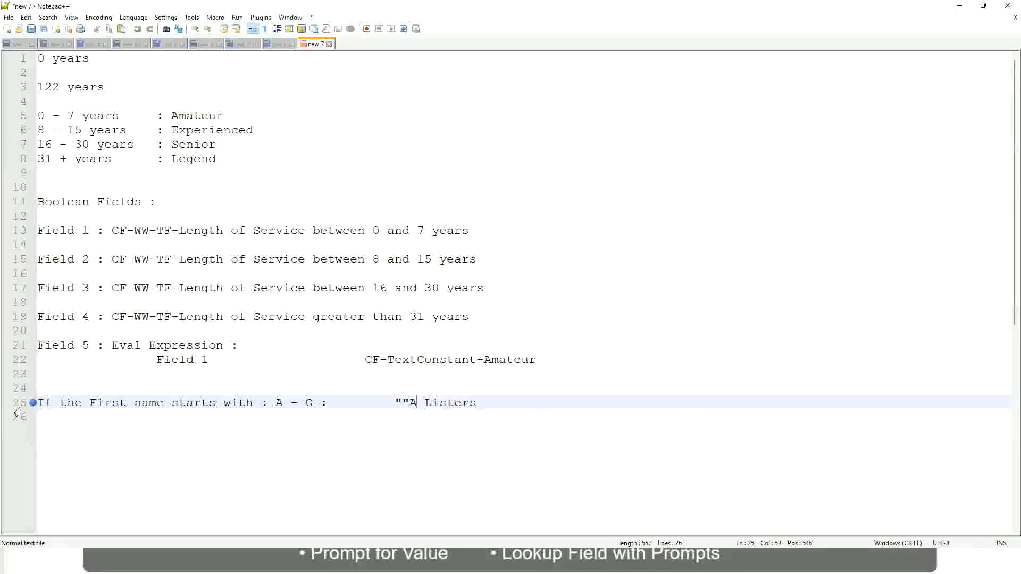
pyautogui.press('Left')
pyautogui.press('BackSpace')
pyautogui.press('Right')
pyautogui.press('Right')
pyautogui.press('Right')
pyautogui.press('Right')
pyautogui.press('Right')
pyautogui.press('Right')
pyautogui.press('Right')
pyautogui.press('Right')
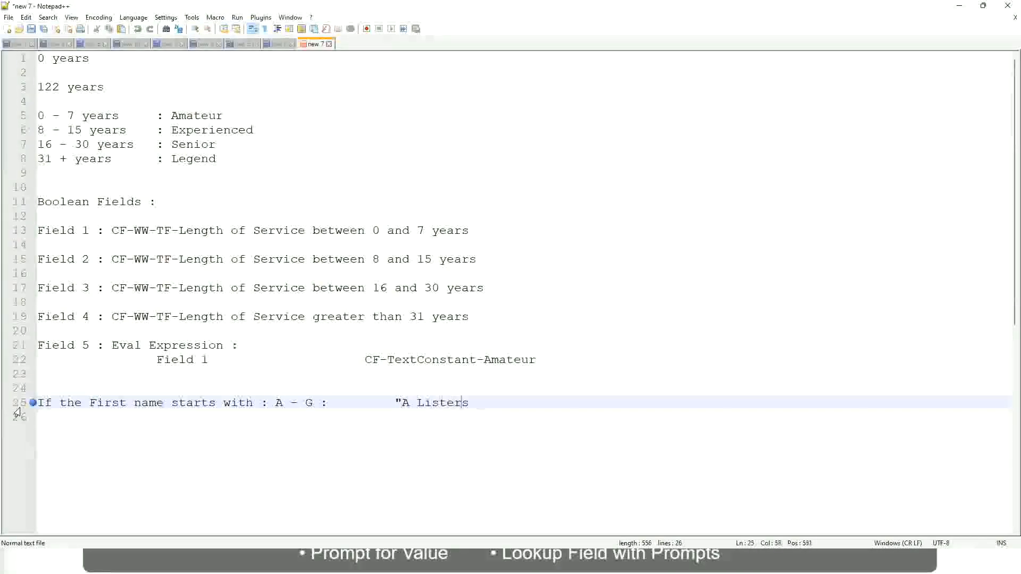
pyautogui.press('Right')
pyautogui.press('Return')
pyautogui.write('"')
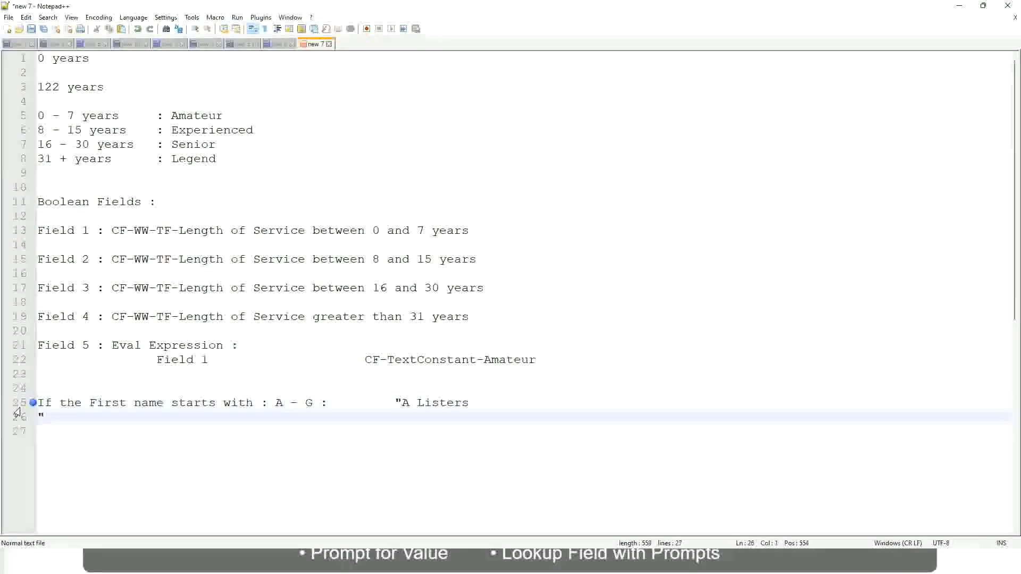
pyautogui.press('BackSpace')
pyautogui.press('BackSpace')
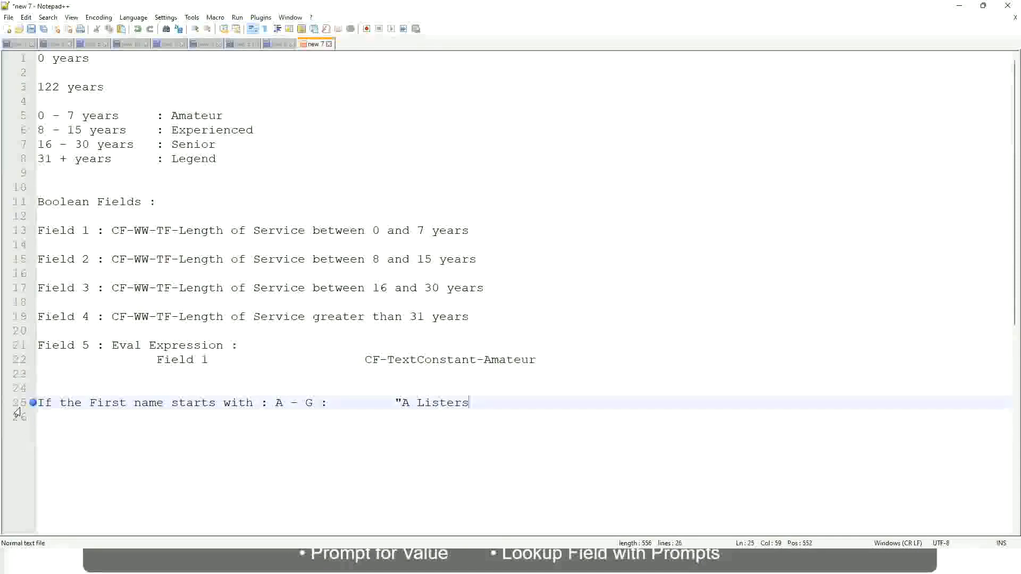
pyautogui.write('"')
pyautogui.press('Right')
pyautogui.press('BackSpace')
# Add a second rule line "H - P" with an aligned colon and the quoted result "His Majesty".
pyautogui.press('Return')
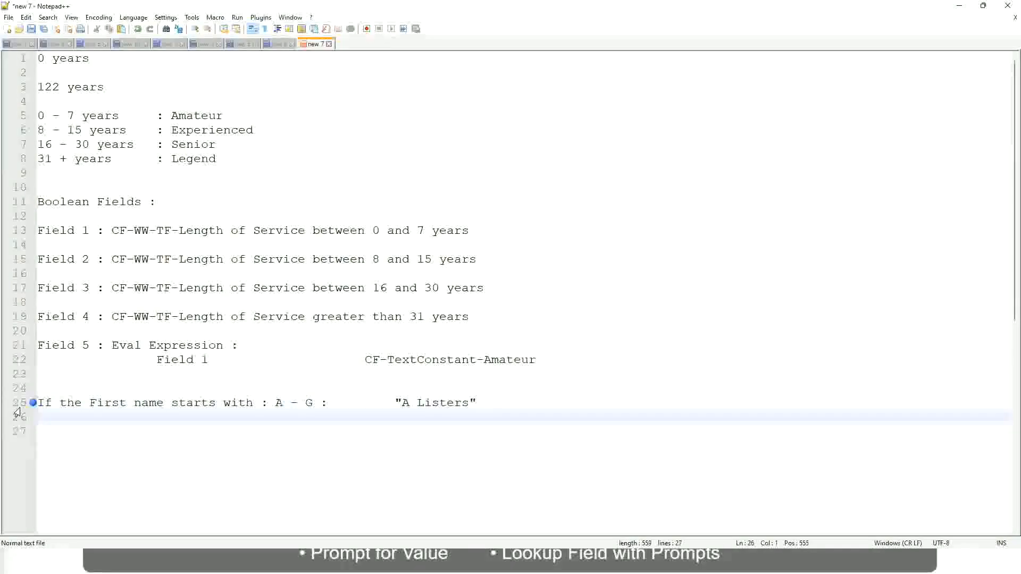
pyautogui.write('H -')
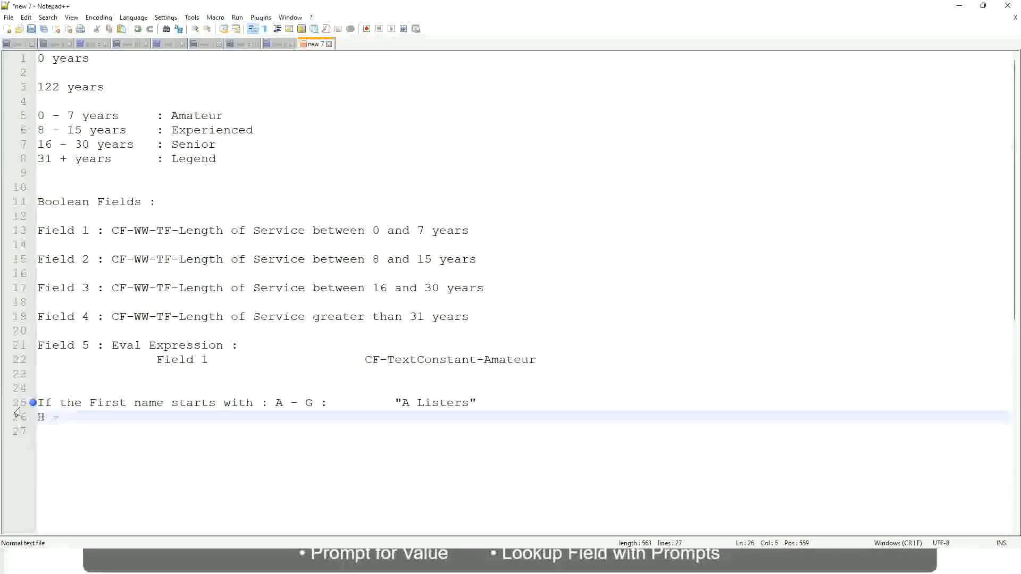
pyautogui.write('P')
pyautogui.press('Tab')
pyautogui.press('Tab')
pyautogui.press('Tab')
pyautogui.press('Tab')
pyautogui.press('Tab')
pyautogui.press('Tab')
pyautogui.press('Tab')
pyautogui.press('Tab')
pyautogui.press('Tab')
pyautogui.write(':')
pyautogui.press('Tab')
pyautogui.press('Tab')
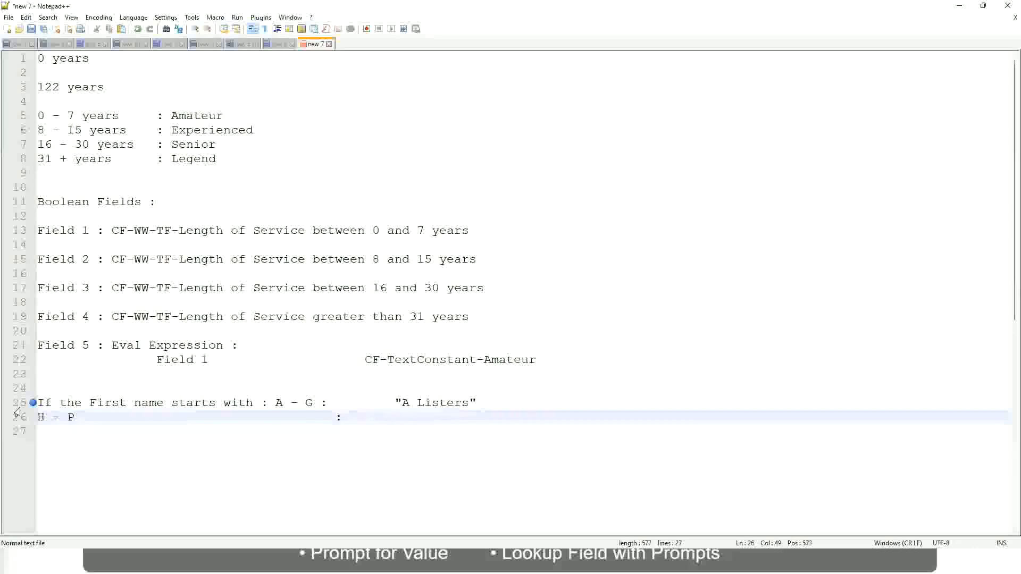
pyautogui.write('"His Majesty')
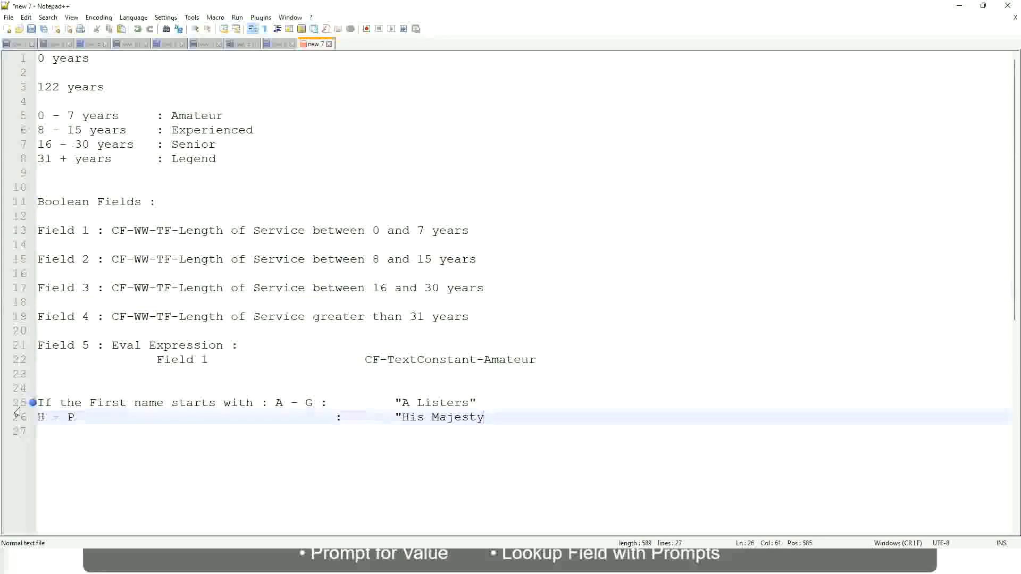
pyautogui.write('"')
# Add a third rule line "L - Z" with an aligned colon and the quoted result "Lords".
pyautogui.press('Return')
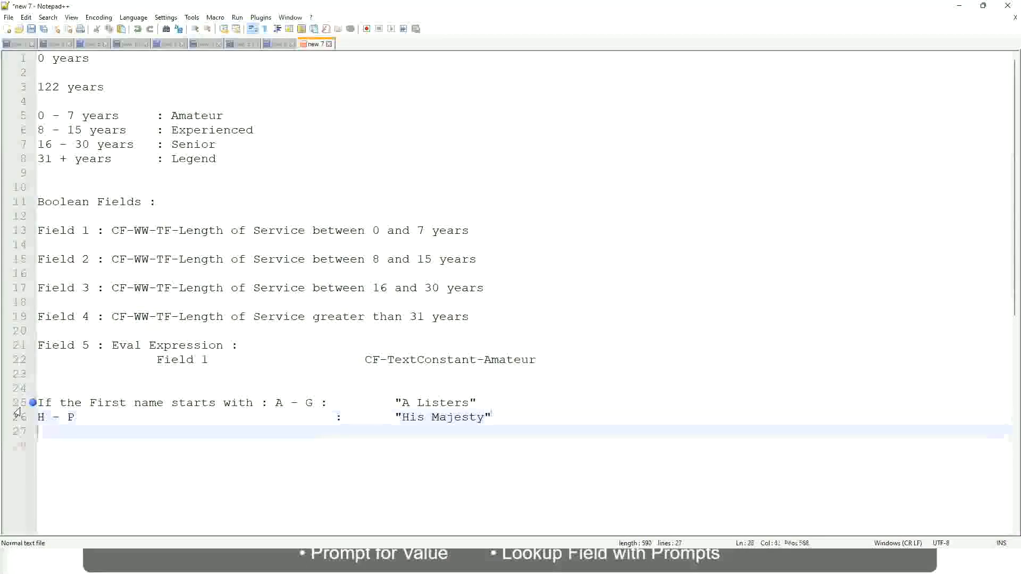
pyautogui.write('L ')
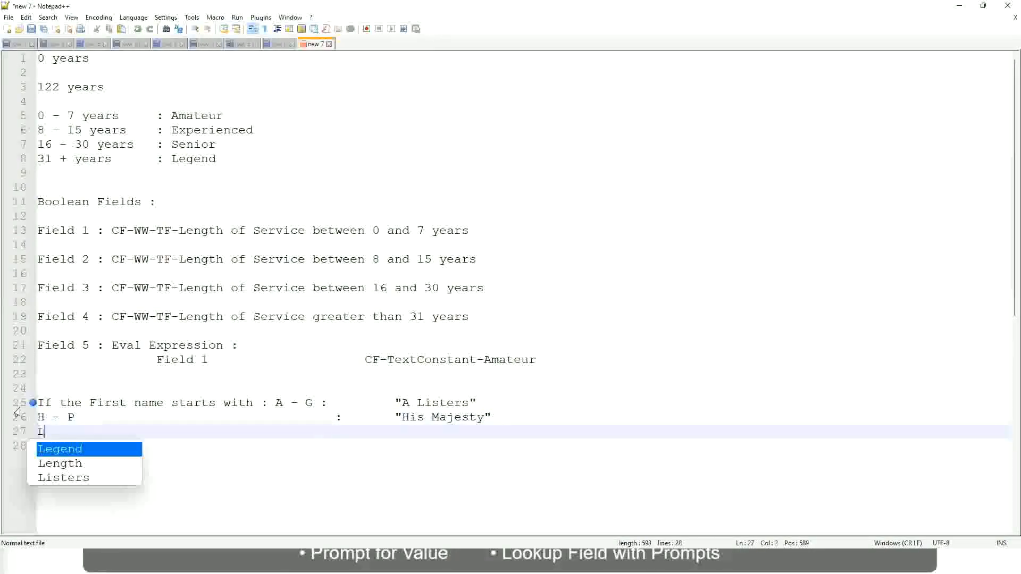
pyautogui.write('- Z')
pyautogui.press('Tab')
pyautogui.press('Tab')
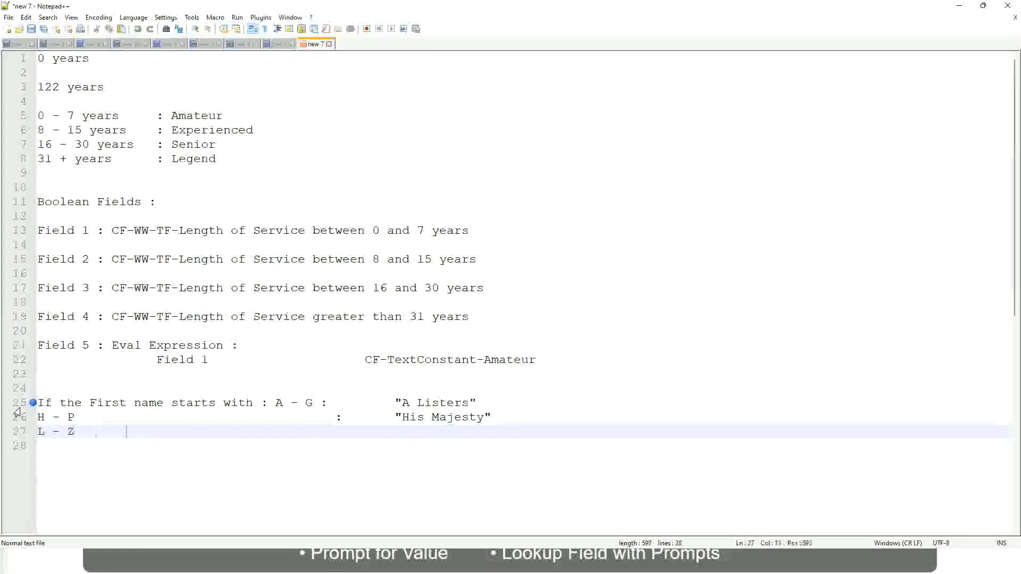
pyautogui.press('Tab')
pyautogui.press('Tab')
pyautogui.press('Tab')
pyautogui.write(':       "Lords')
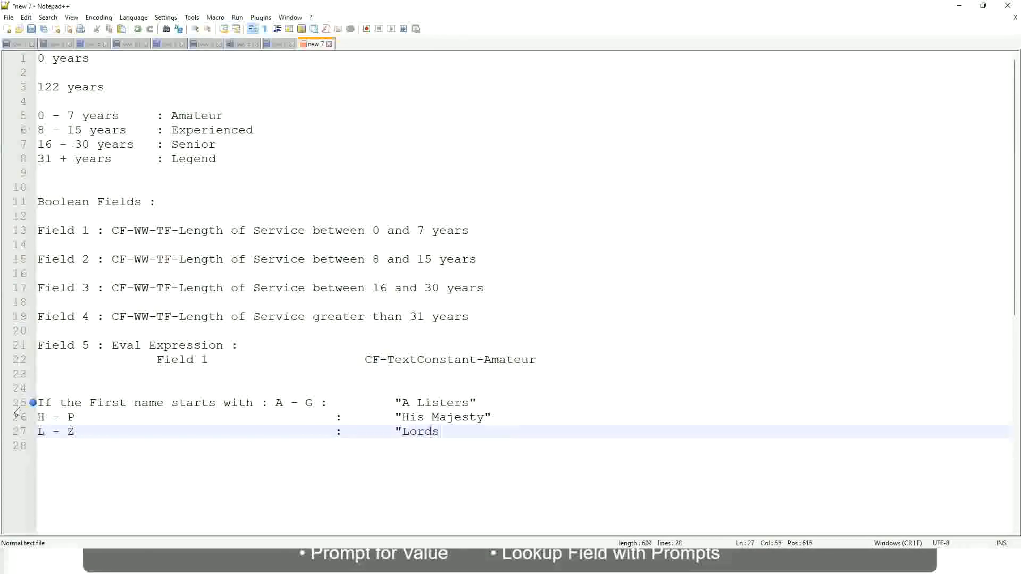
pyautogui.write('""')
pyautogui.press('BackSpace')
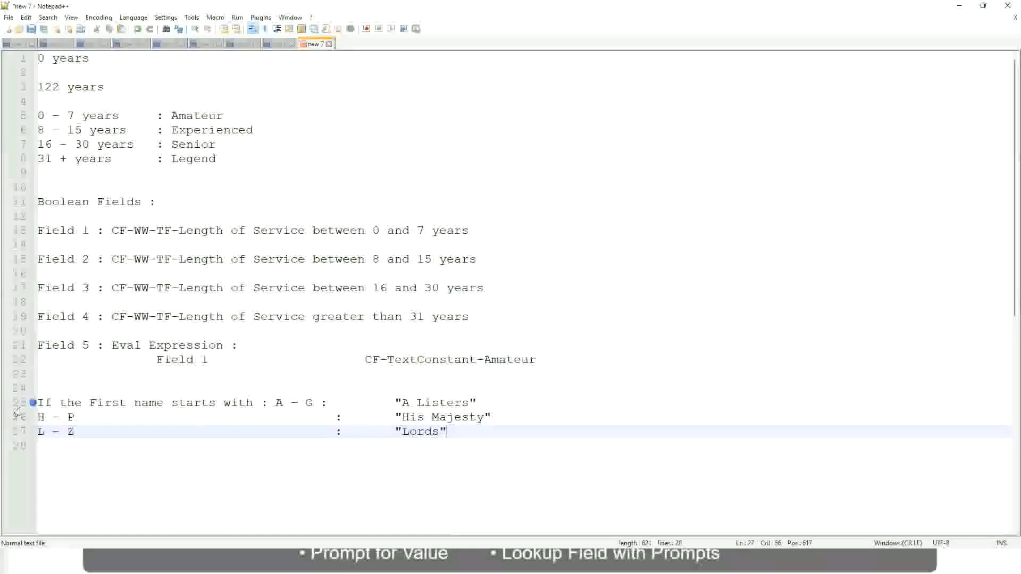
# Replace the three first-name rule lines with a single line starting with "If".
pyautogui.click(444, 432)
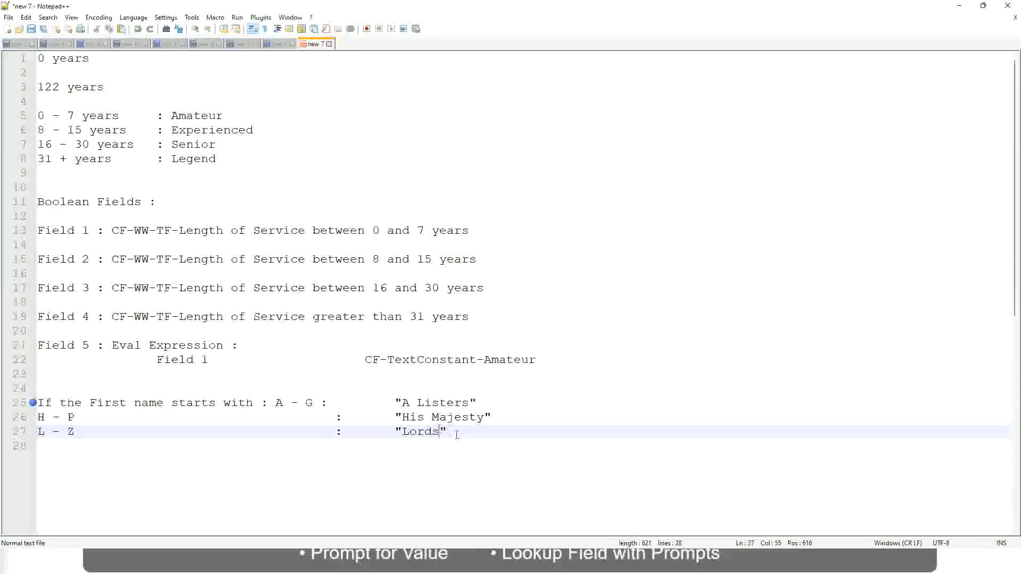
pyautogui.moveTo(448, 432); pyautogui.dragTo(490, 403)
pyautogui.click(424, 403)
pyautogui.click(461, 418)
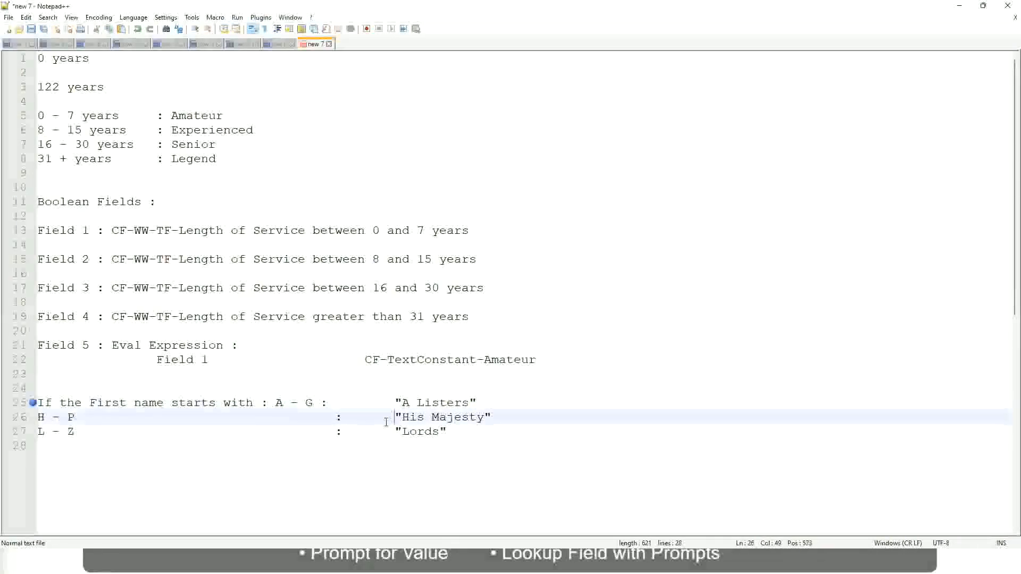
pyautogui.moveTo(461, 436); pyautogui.dragTo(36, 404)
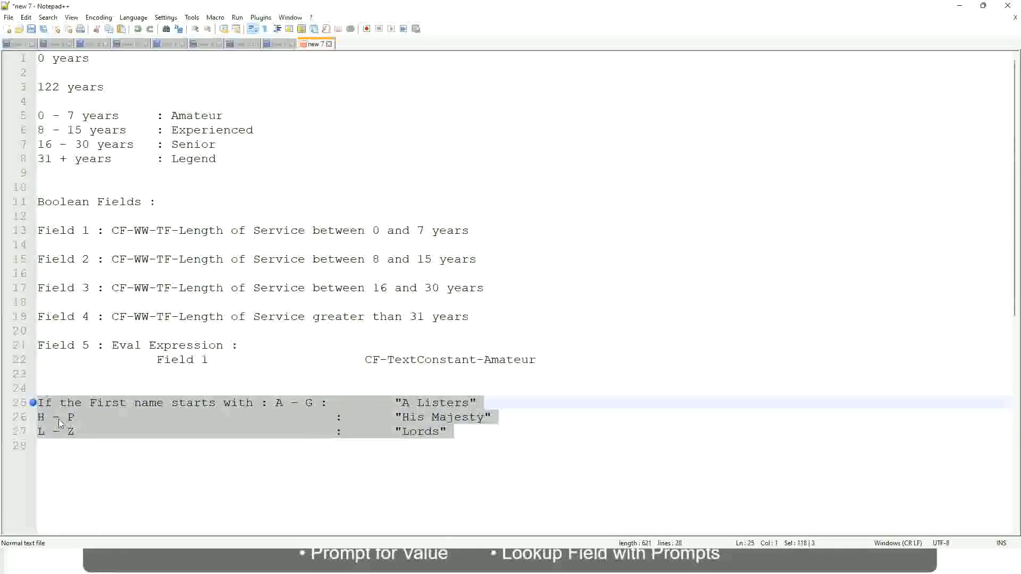
pyautogui.write('If ')
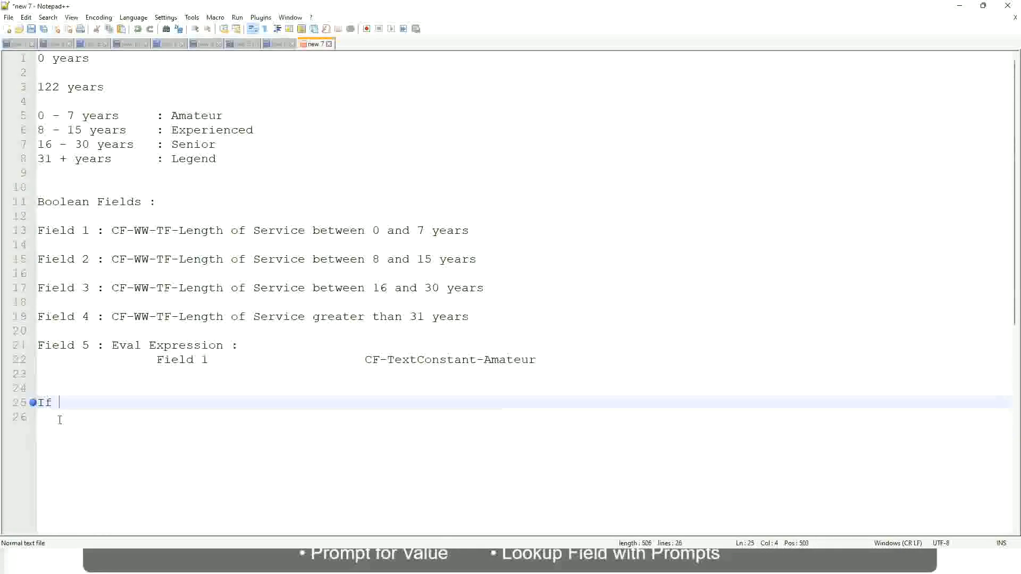
pyautogui.write('Prior E')
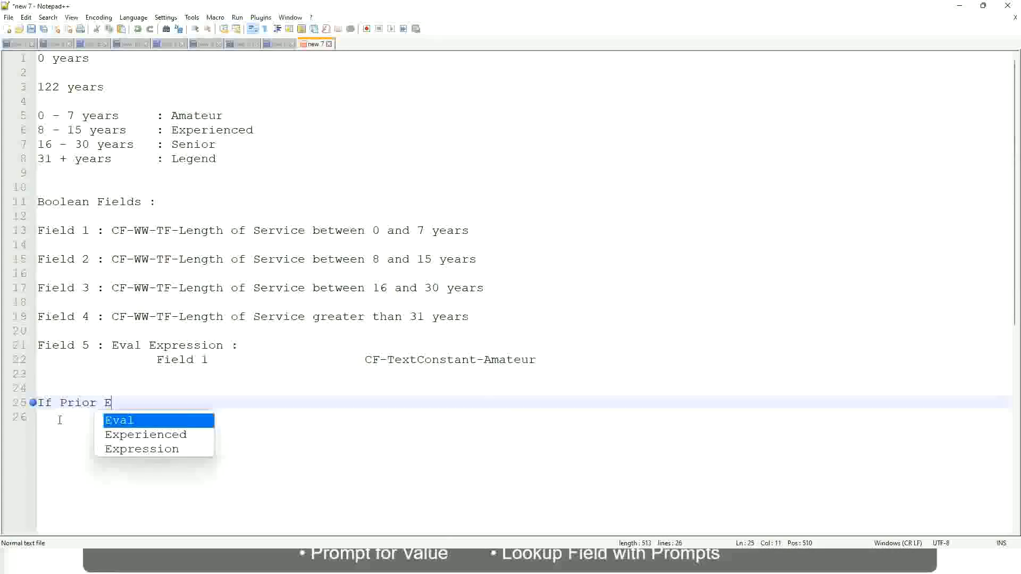
pyautogui.write('xperience')
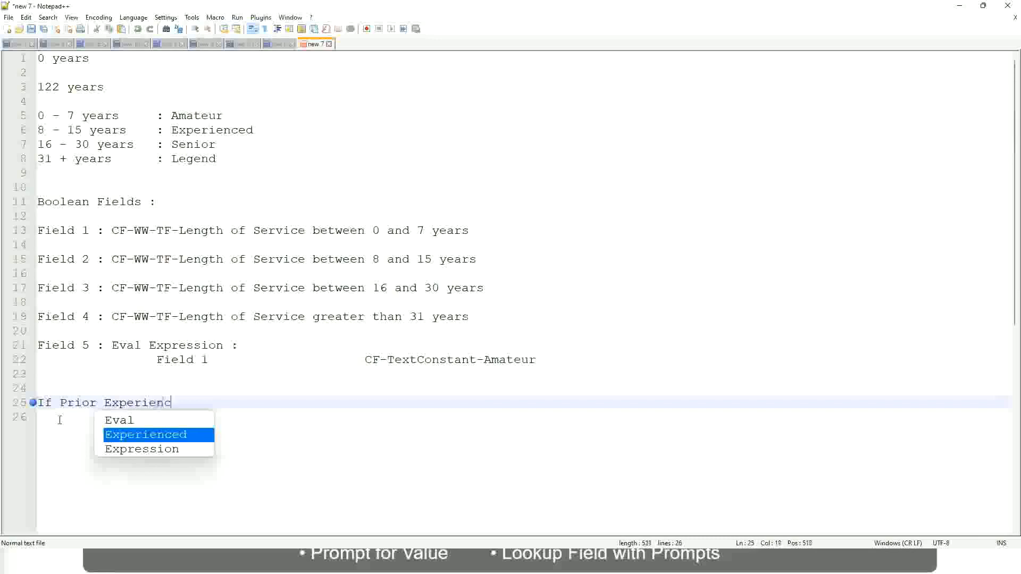
pyautogui.press('BackSpace')
pyautogui.press('BackSpace')
pyautogui.press('BackSpace')
pyautogui.press('BackSpace')
pyautogui.press('BackSpace')
pyautogui.press('BackSpace')
pyautogui.press('BackSpace')
pyautogui.press('BackSpace')
pyautogui.press('BackSpace')
pyautogui.press('BackSpace')
pyautogui.press('BackSpace')
pyautogui.press('BackSpace')
pyautogui.press('BackSpace')
pyautogui.press('BackSpace')
pyautogui.press('BackSpace')
pyautogui.press('BackSpace')
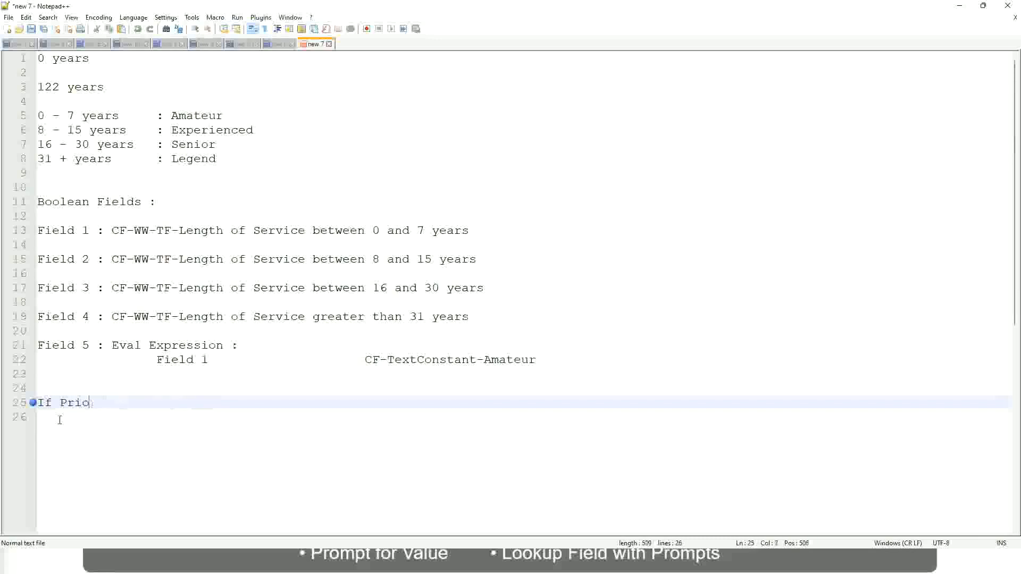
pyautogui.write('Job ')
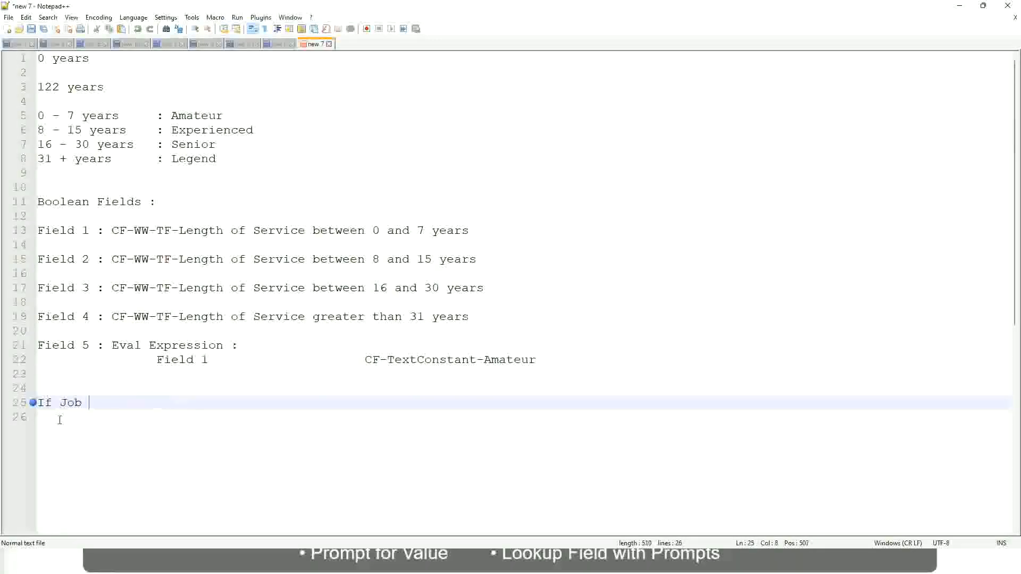
pyautogui.write('Profile is ')
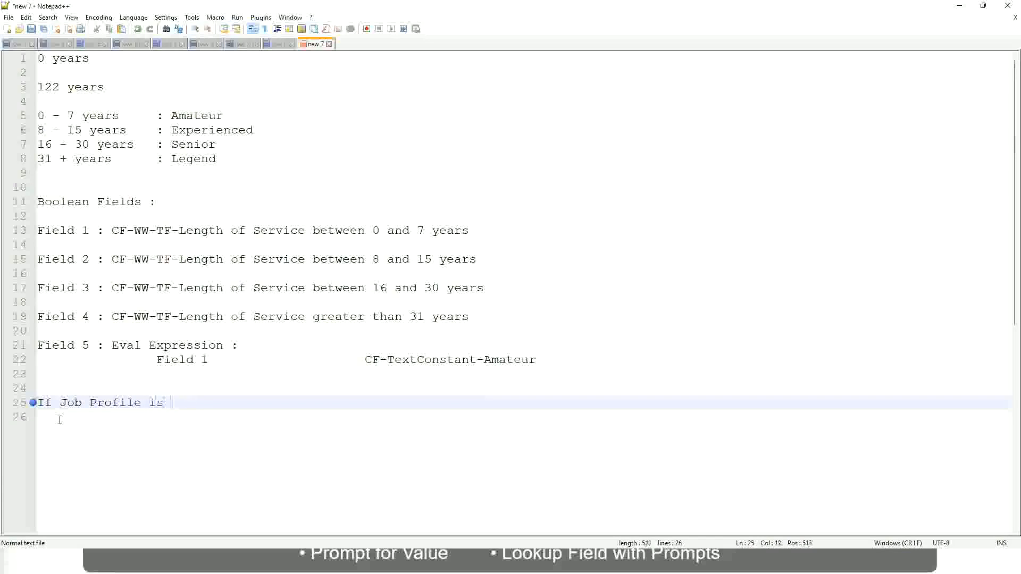
pyautogui.write(': Mana')
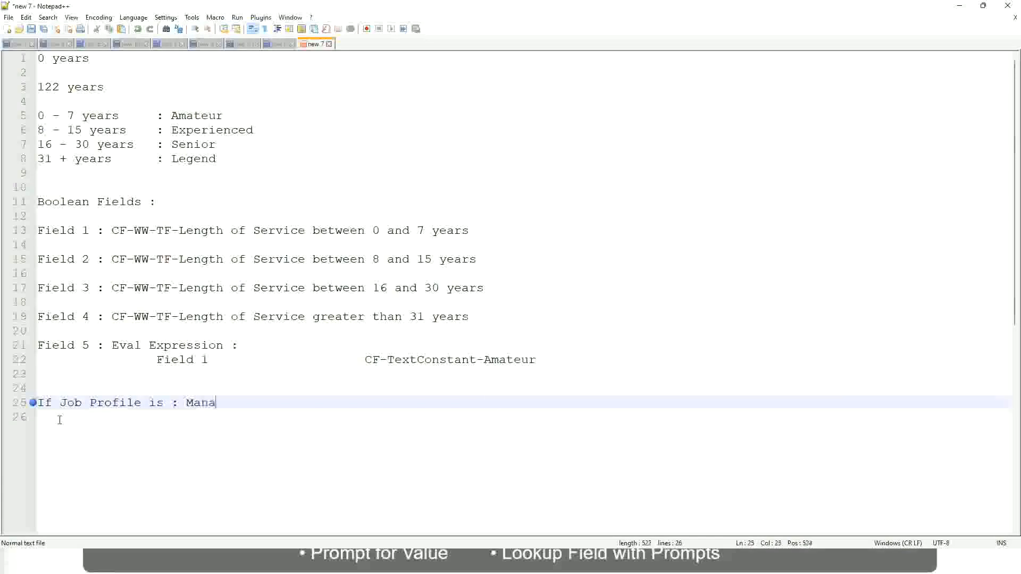
pyautogui.write('ger')
pyautogui.press('BackSpace')
pyautogui.press('BackSpace')
pyautogui.press('BackSpace')
pyautogui.press('BackSpace')
pyautogui.press('BackSpace')
pyautogui.press('BackSpace')
pyautogui.press('BackSpace')
pyautogui.press('BackSpace')
pyautogui.press('BackSpace')
pyautogui.press('BackSpace')
pyautogui.press('BackSpace')
pyautogui.press('BackSpace')
pyautogui.press('BackSpace')
pyautogui.press('BackSpace')
pyautogui.press('BackSpace')
pyautogui.press('BackSpace')
pyautogui.press('BackSpace')
pyautogui.press('BackSpace')
pyautogui.press('BackSpace')
pyautogui.press('BackSpace')
pyautogui.press('BackSpace')
# Continue the condition on line 25 so it reads "If Management Level is Manager or Above".
pyautogui.write('Manage')
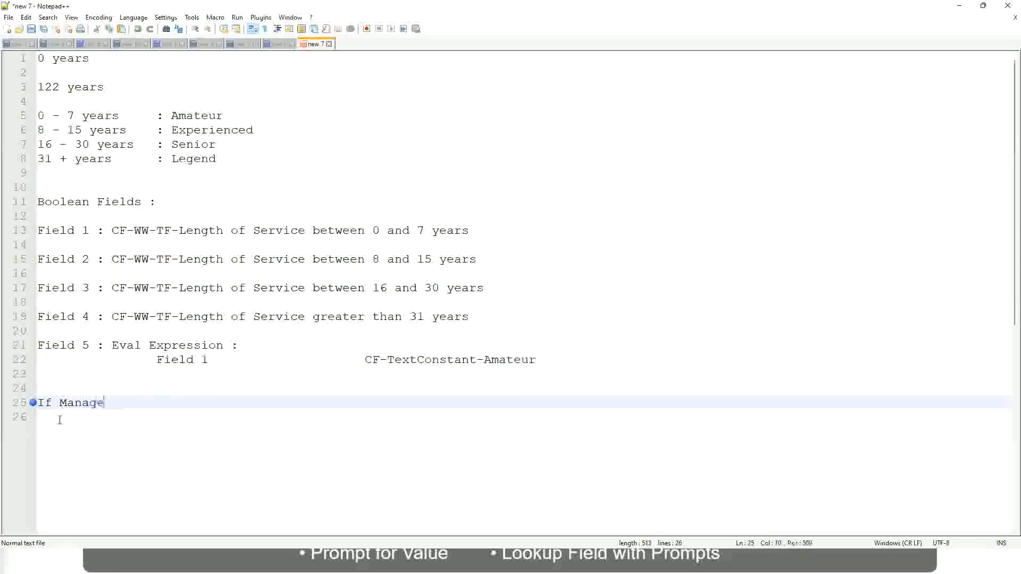
pyautogui.write('ment Level is Manager ')
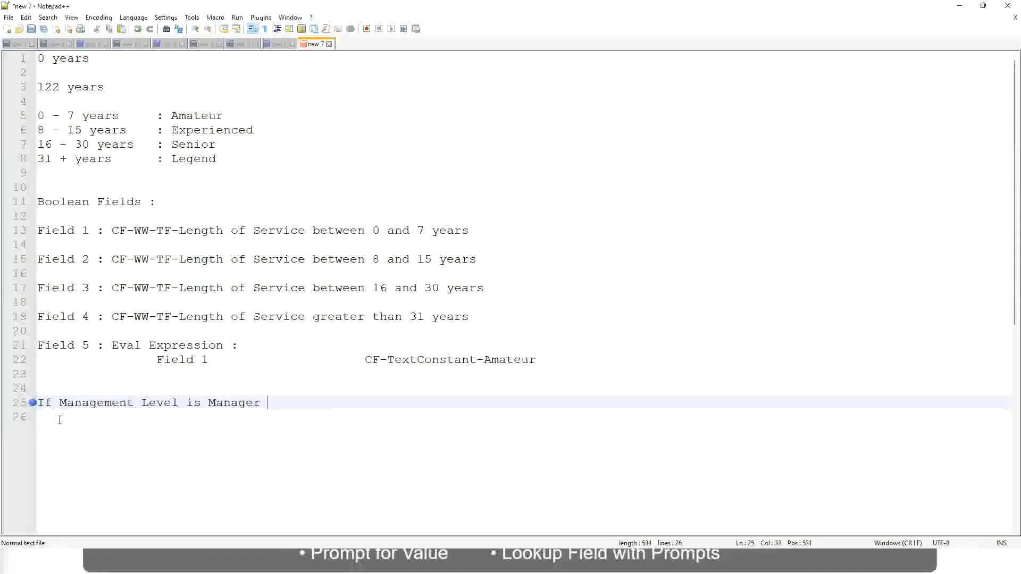
pyautogui.write('or Above')
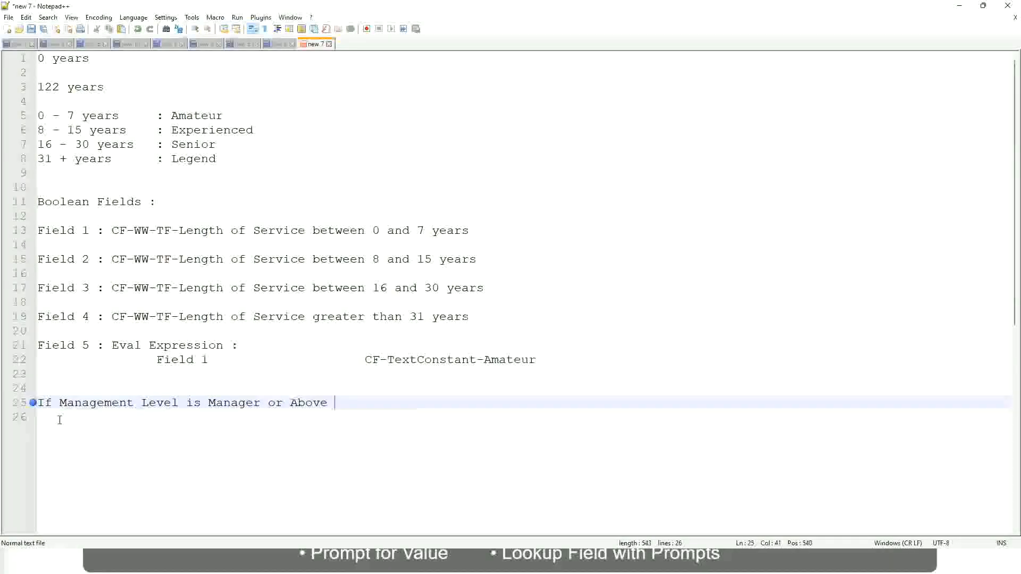
# Add the outcome "Proposed Allowance Plan : Car Allowance" on the same line, spaced well apart from the condition.
pyautogui.press('Tab')
pyautogui.press('Tab')
pyautogui.press('Tab')
pyautogui.press('Tab')
pyautogui.press('Tab')
pyautogui.write('Proposed')
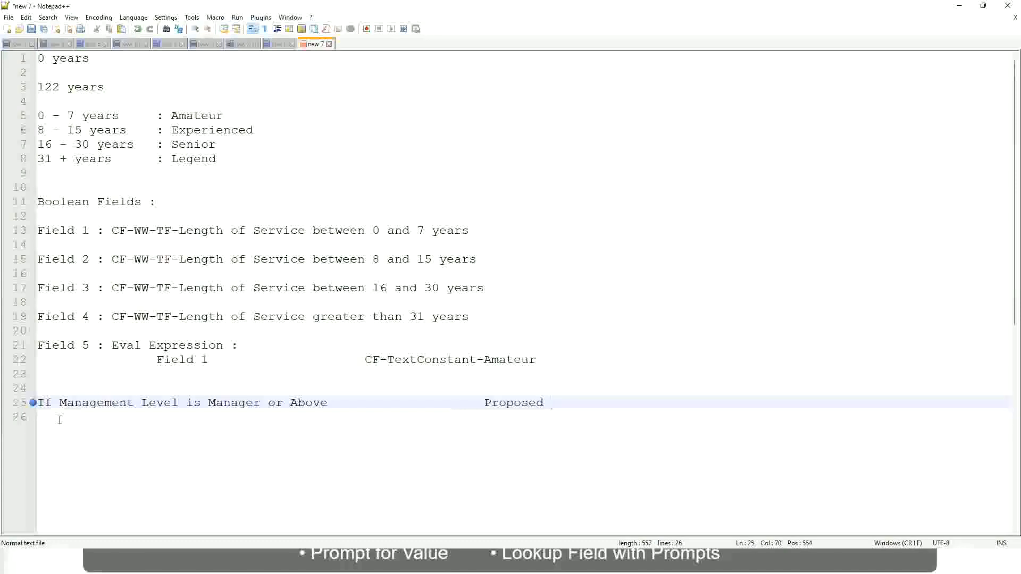
pyautogui.write('Allowance Plan')
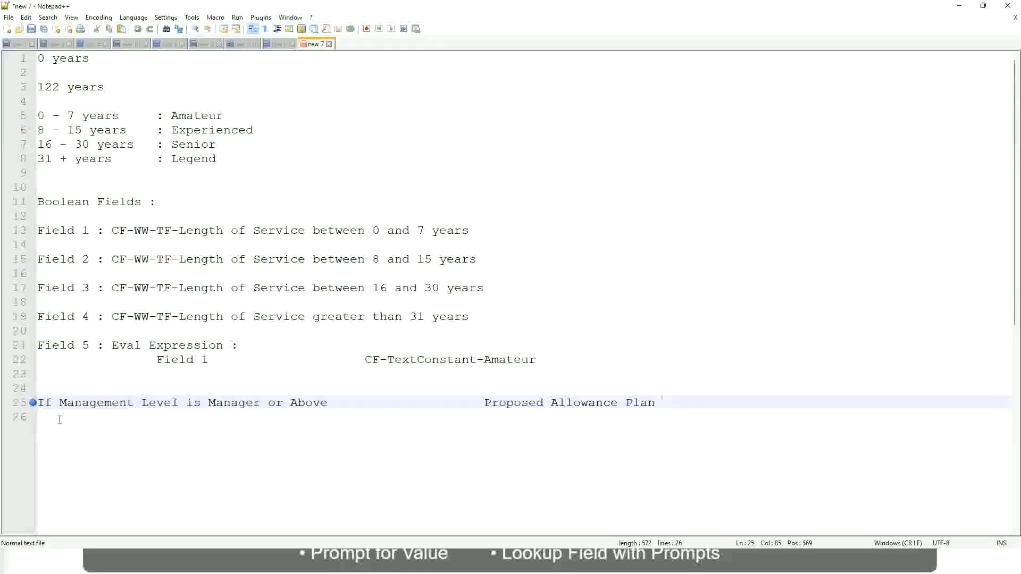
pyautogui.write(': ')
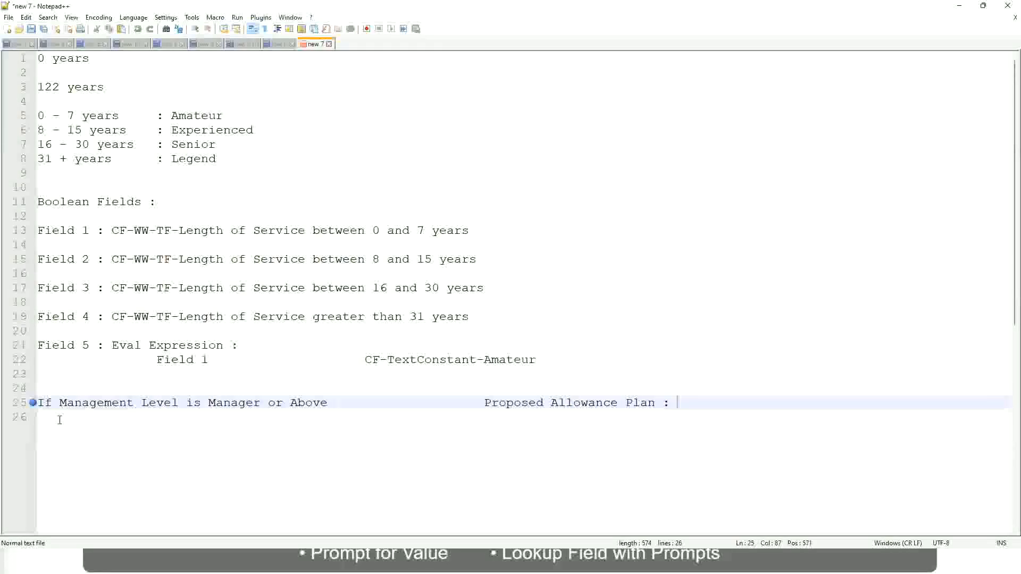
pyautogui.write('Car Allowance')
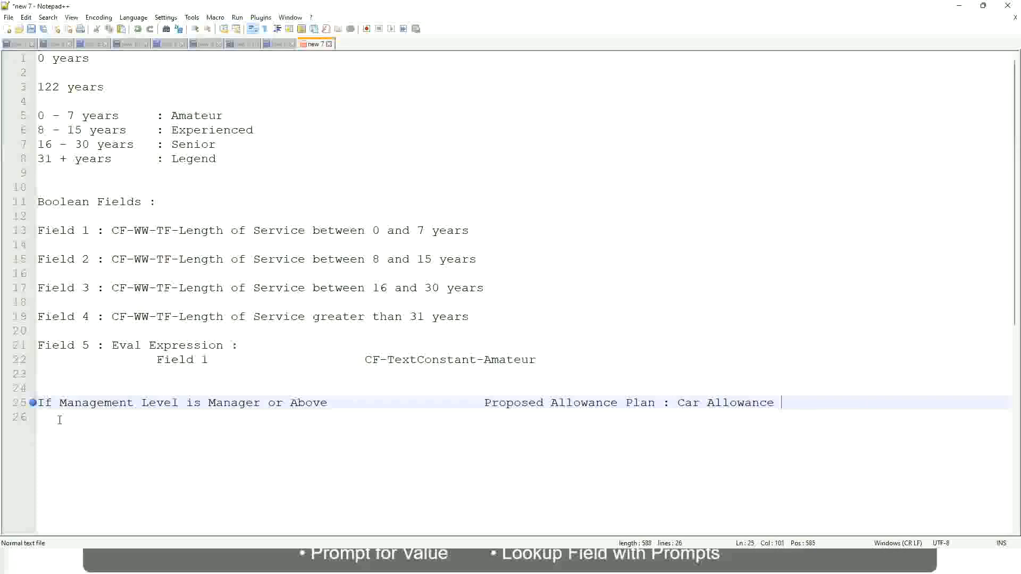
# Start a second rule on line 26 with "If Management Level is" and remove "or Above" from the condition on line 25.
pyautogui.press('Return')
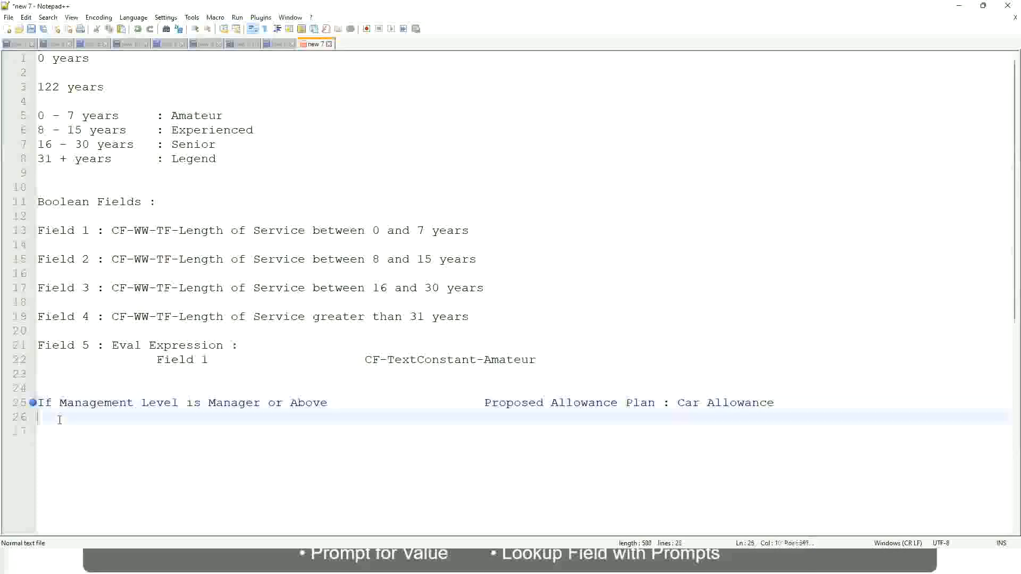
pyautogui.write('If Management Level is')
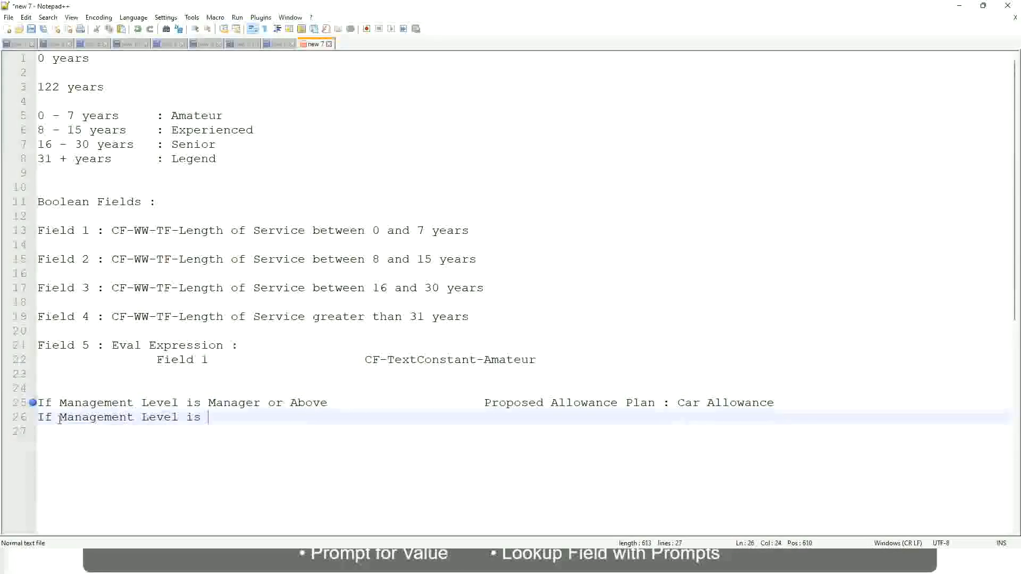
pyautogui.press('Up')
pyautogui.press('Right')
pyautogui.press('Right')
pyautogui.press('Right')
pyautogui.press('Right')
pyautogui.press('Right')
pyautogui.press('Right')
pyautogui.press('Right')
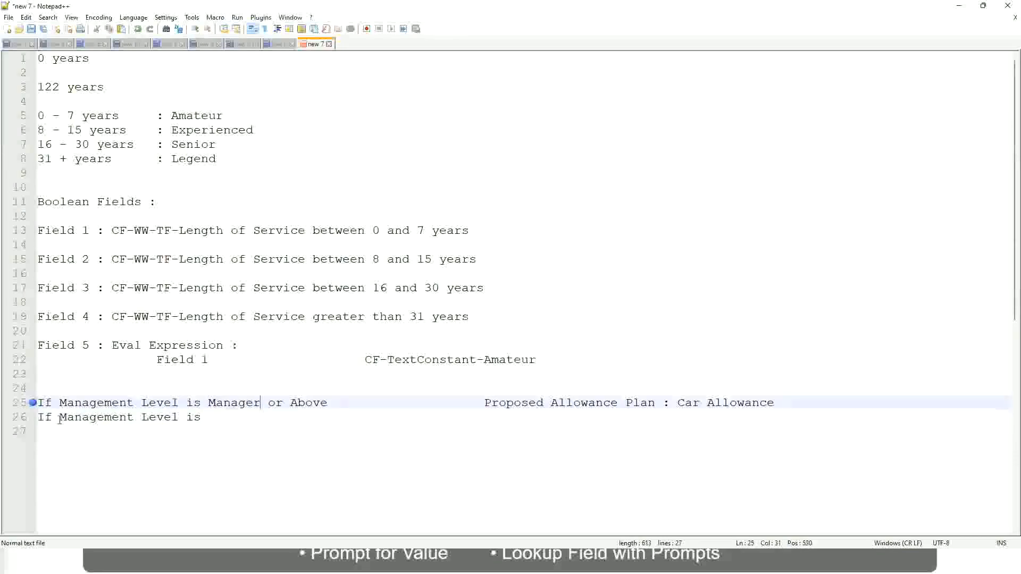
pyautogui.hotkey('shift', 'Right')
pyautogui.hotkey('shift', 'Right')
pyautogui.hotkey('shift', 'Right')
pyautogui.hotkey('shift', 'Right')
pyautogui.hotkey('shift', 'Right')
pyautogui.hotkey('shift', 'Right')
pyautogui.hotkey('shift', 'Right')
pyautogui.hotkey('shift', 'Right')
pyautogui.hotkey('shift', 'Right')
pyautogui.press('Delete')
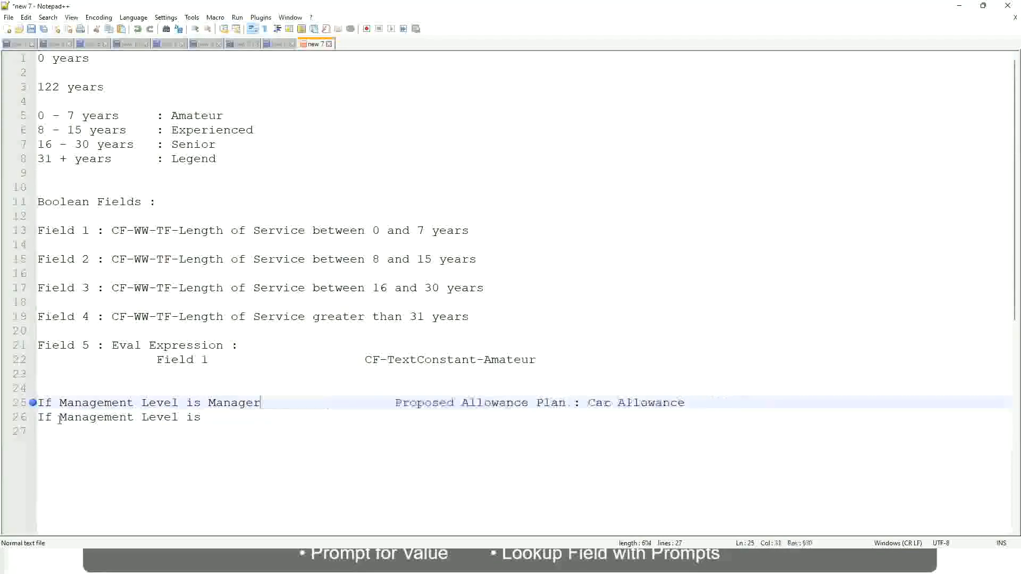
# Complete the rule on line 26 with "Director" and the outcome "Executive Allowance" aligned under the first outcome.
pyautogui.press('Down')
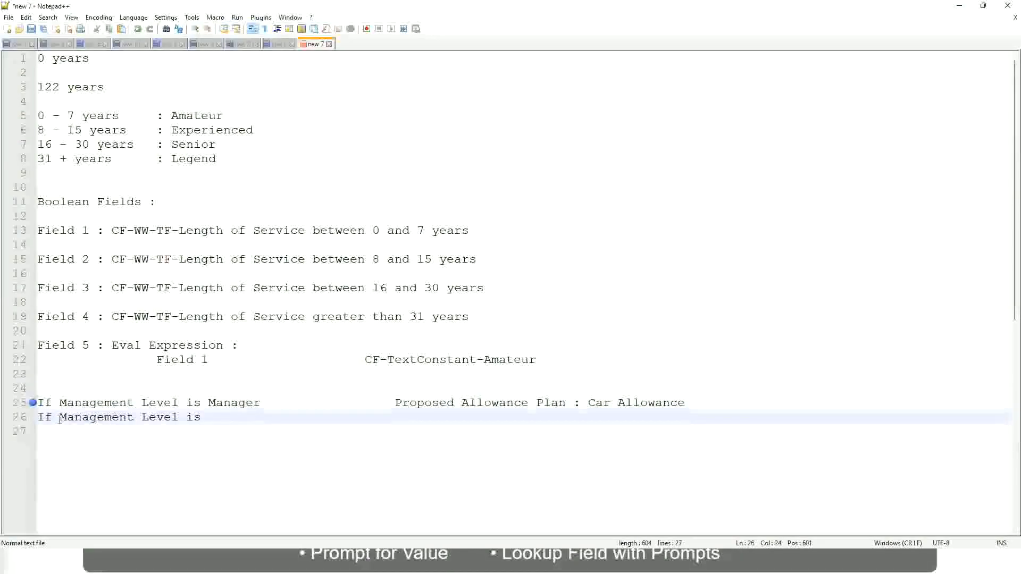
pyautogui.write('Director')
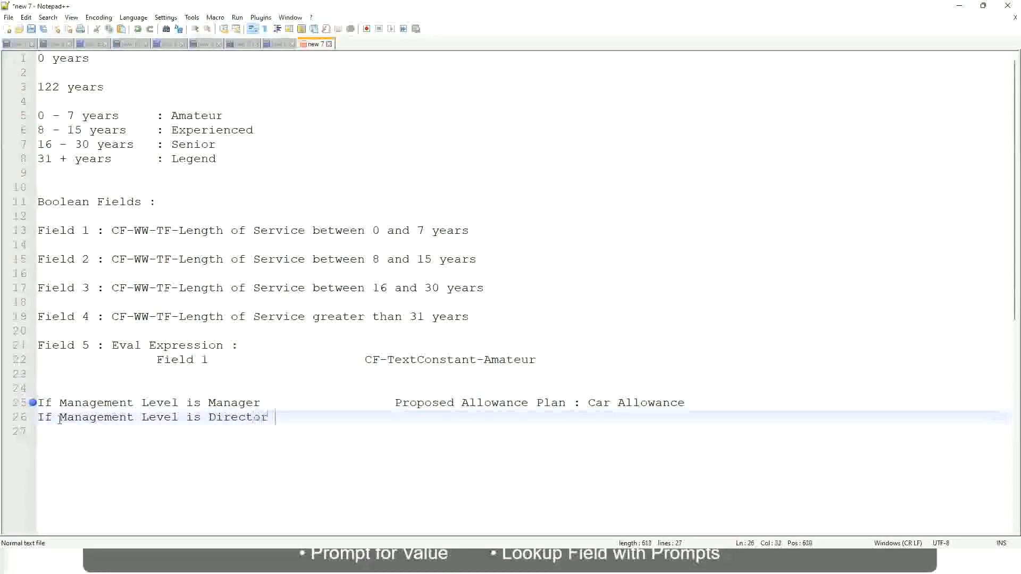
pyautogui.press('Tab')
pyautogui.press('Tab')
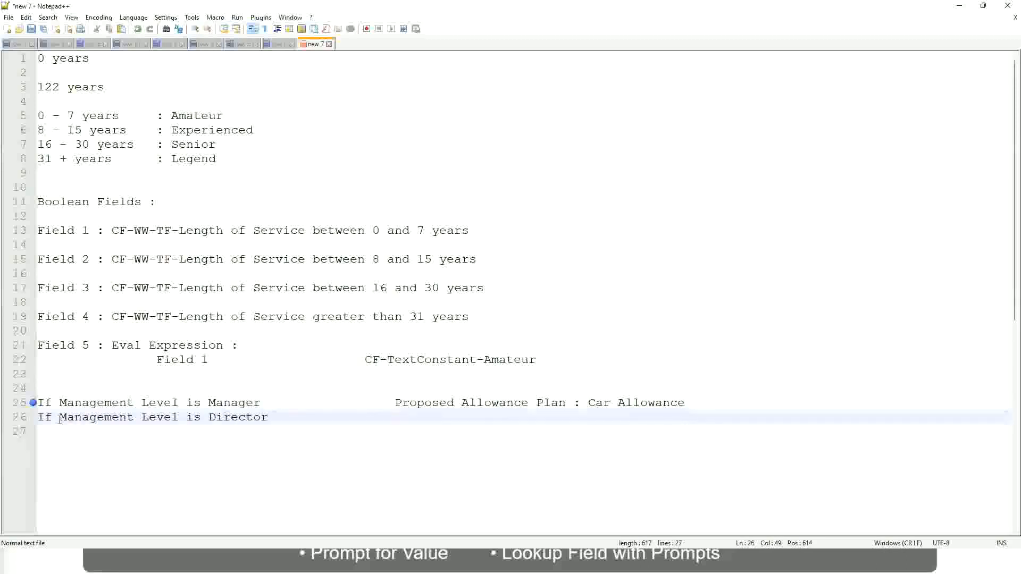
pyautogui.write('Executive ')
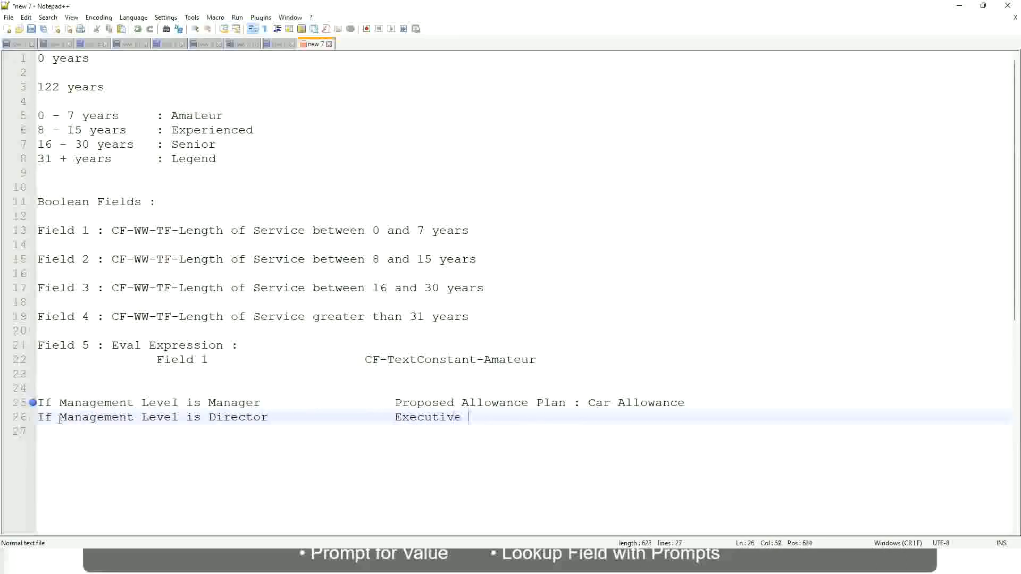
pyautogui.write('Allo')
pyautogui.press('Return')
pyautogui.press('Return')
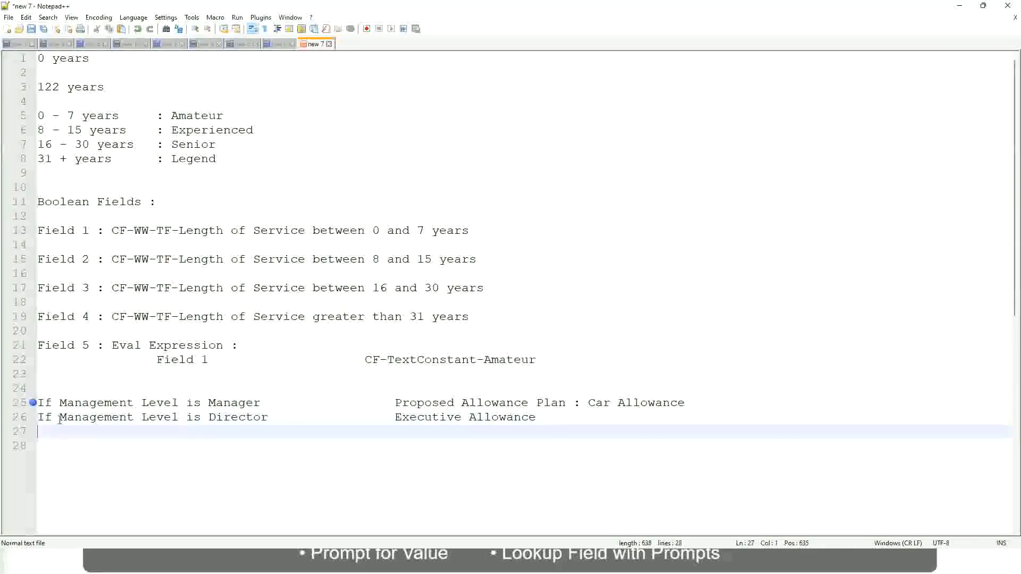
# Begin a third rule on line 27 with "If Management Level is".
pyautogui.write('If Management')
pyautogui.press('Return')
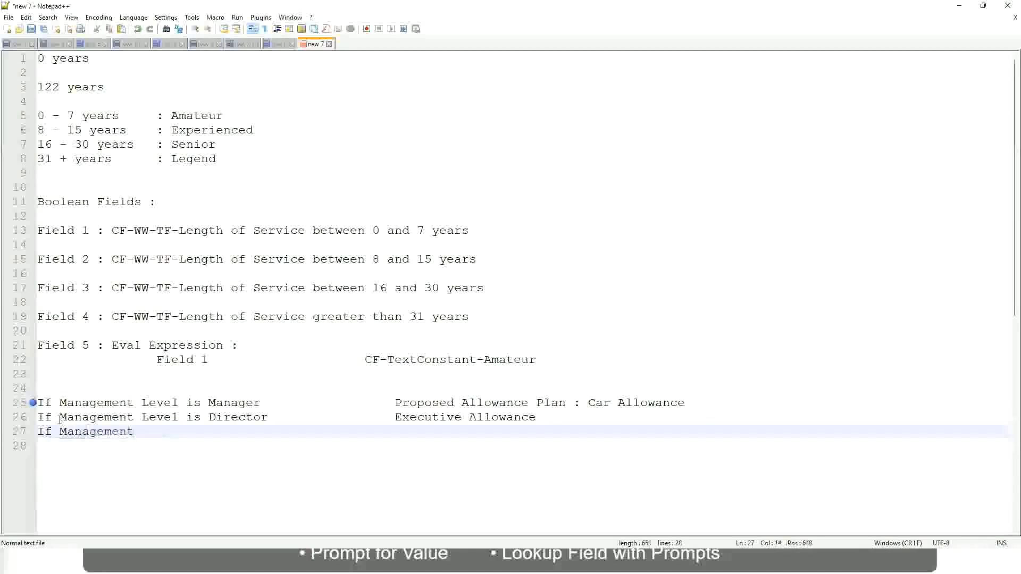
pyautogui.write('is')
pyautogui.press('BackSpace')
pyautogui.press('BackSpace')
pyautogui.press('BackSpace')
pyautogui.write('le')
pyautogui.press('BackSpace')
pyautogui.press('BackSpace')
pyautogui.write('Le')
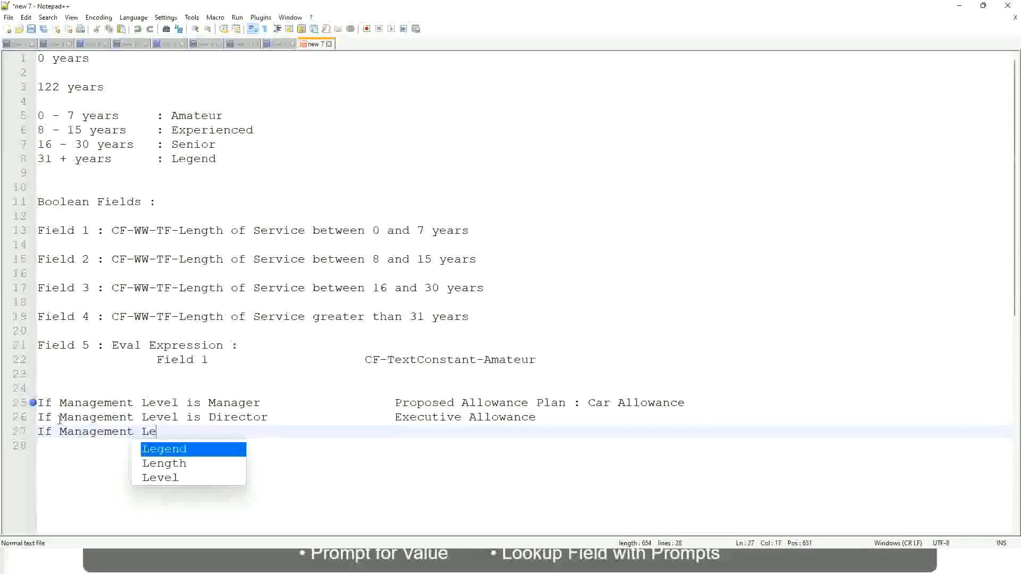
pyautogui.press('Down')
pyautogui.press('Down')
pyautogui.press('Return')
pyautogui.write('is ')
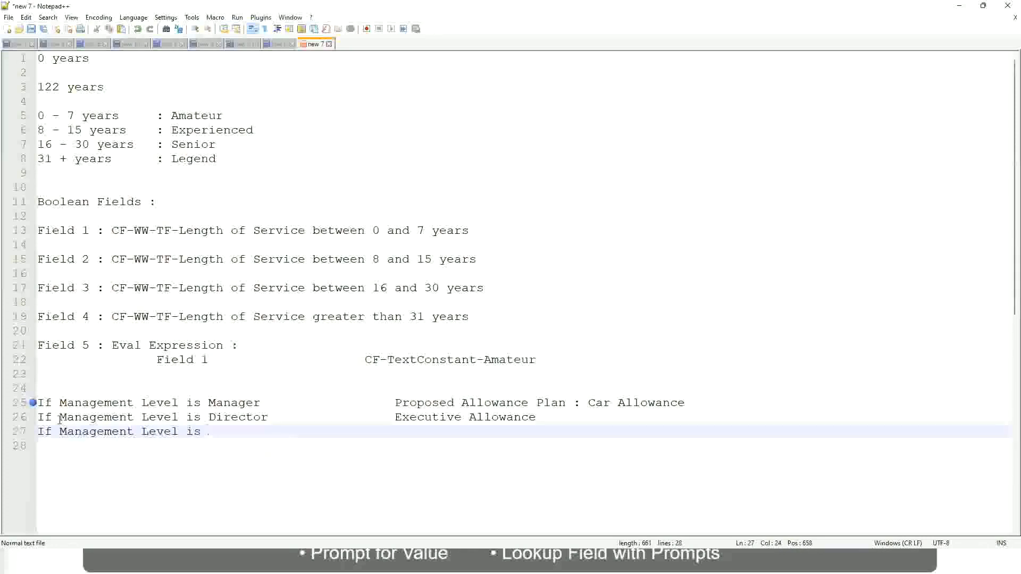
# Complete the third rule with "CEO" and the outcome "CEO Allowance" aligned with the outcomes above.
pyautogui.write('CEO')
pyautogui.press('Tab')
pyautogui.press('Tab')
pyautogui.press('Tab')
pyautogui.press('Tab')
pyautogui.write('CEO Allowance')
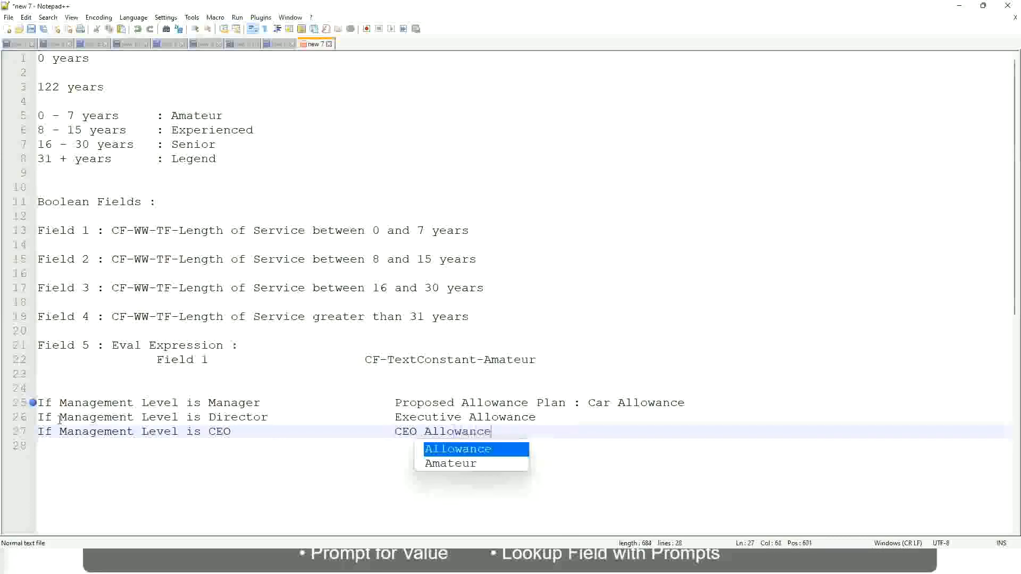
pyautogui.press('Escape')
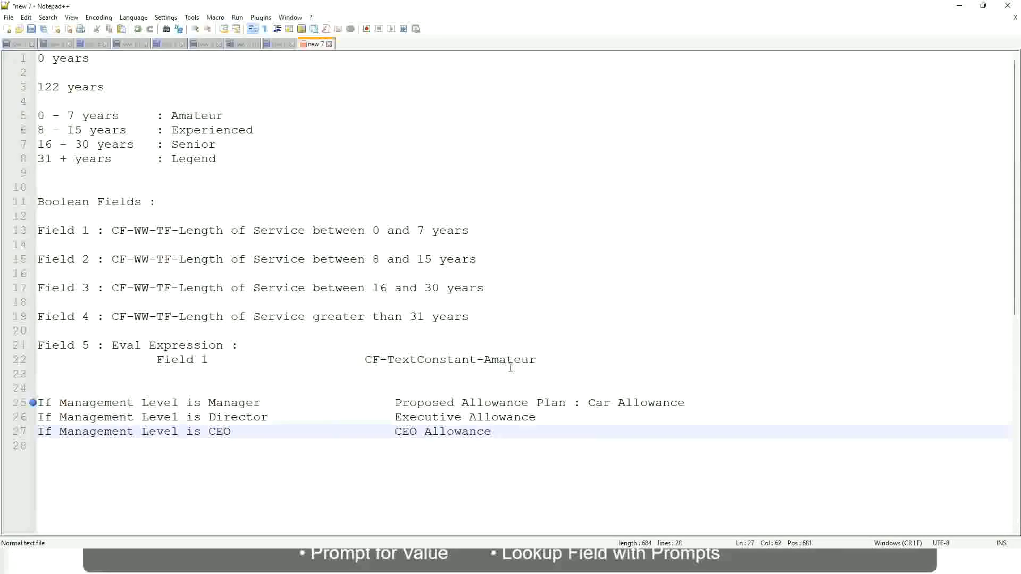
pyautogui.click(588, 402)
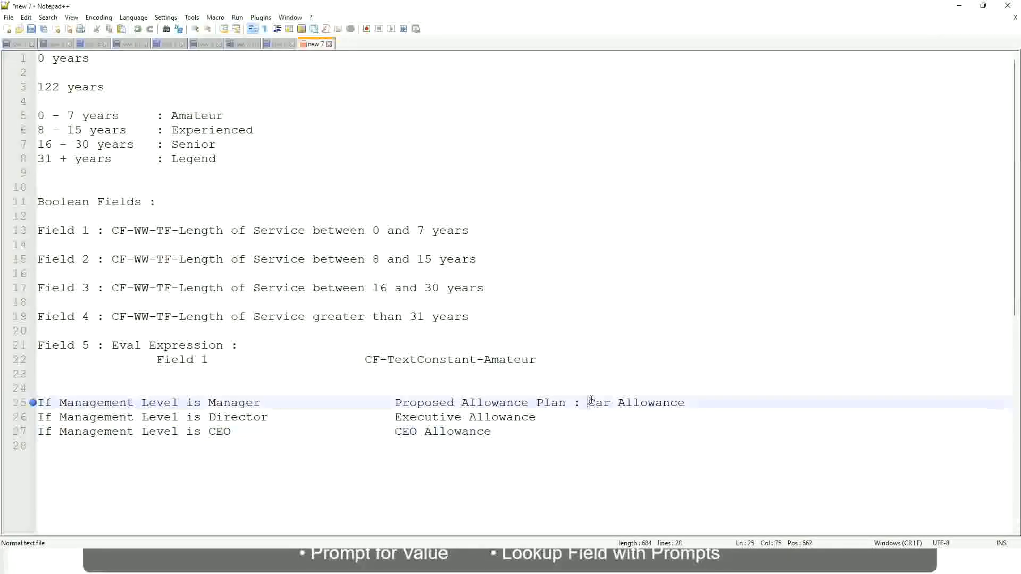
pyautogui.moveTo(588, 402); pyautogui.dragTo(686, 400)
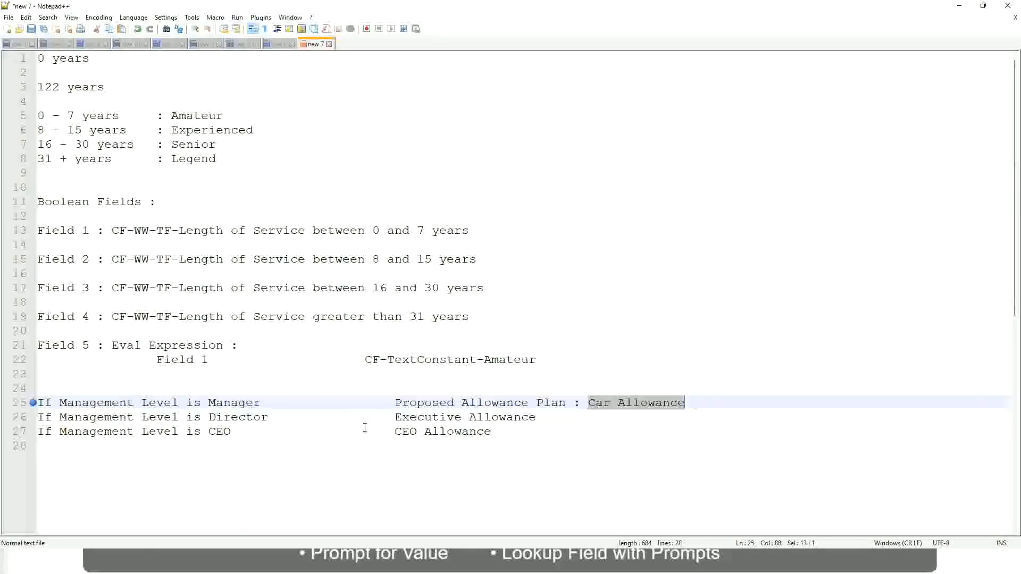
pyautogui.click(476, 403)
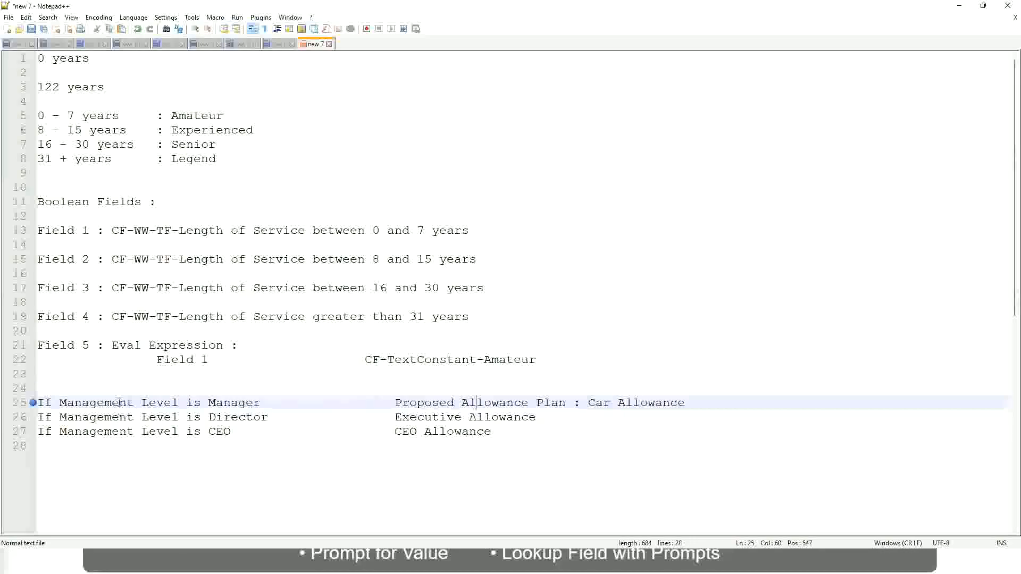
pyautogui.click(208, 402)
# Replace the Manager rule's outcome "Proposed Allowance Plan : Car Allowance" with "First Line Manager".
pyautogui.moveTo(396, 403); pyautogui.dragTo(700, 399)
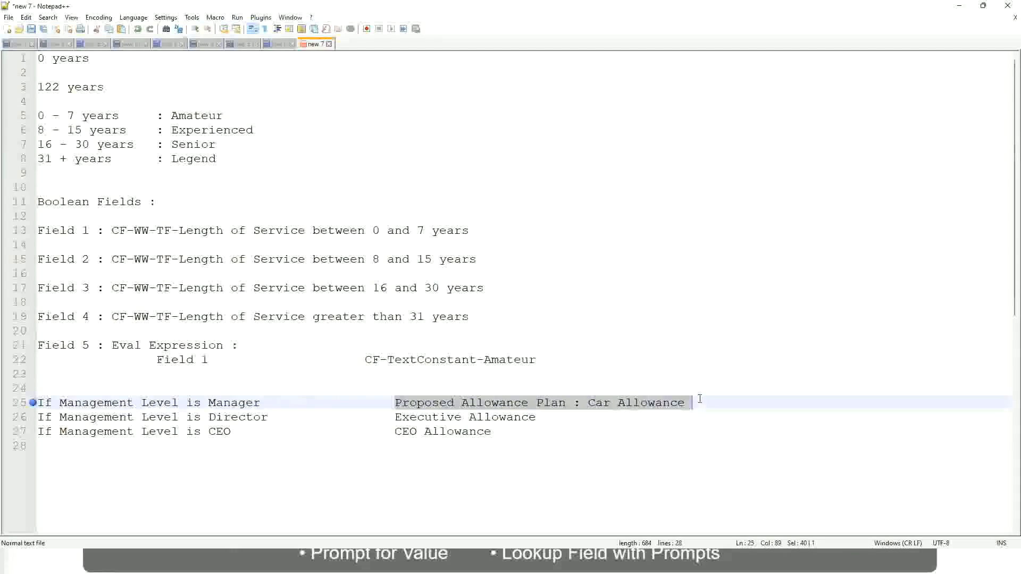
pyautogui.write('Managers')
pyautogui.press('BackSpace')
pyautogui.press('BackSpace')
pyautogui.press('BackSpace')
pyautogui.press('BackSpace')
pyautogui.press('BackSpace')
pyautogui.press('BackSpace')
pyautogui.press('BackSpace')
pyautogui.press('BackSpace')
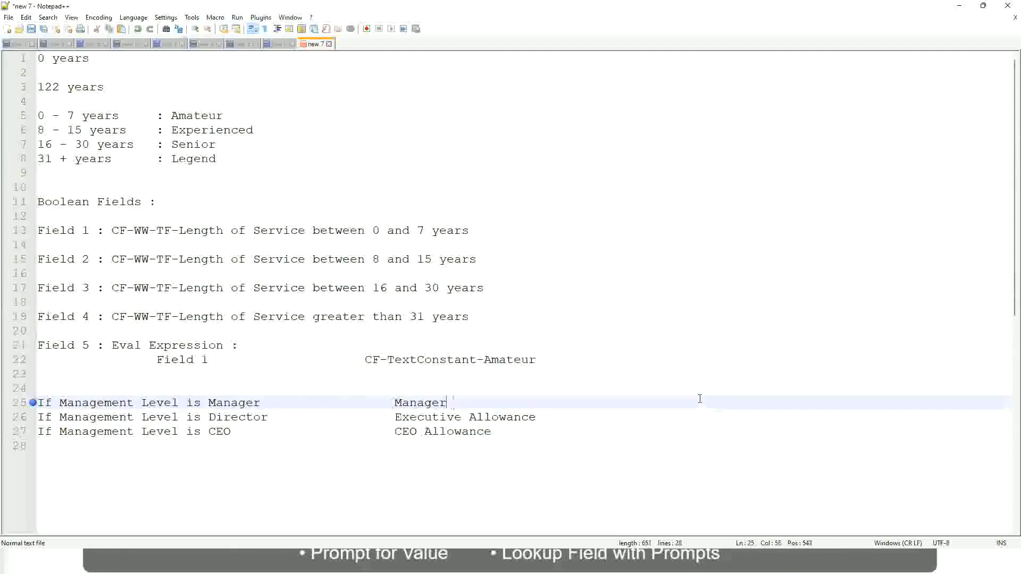
pyautogui.write('Firs')
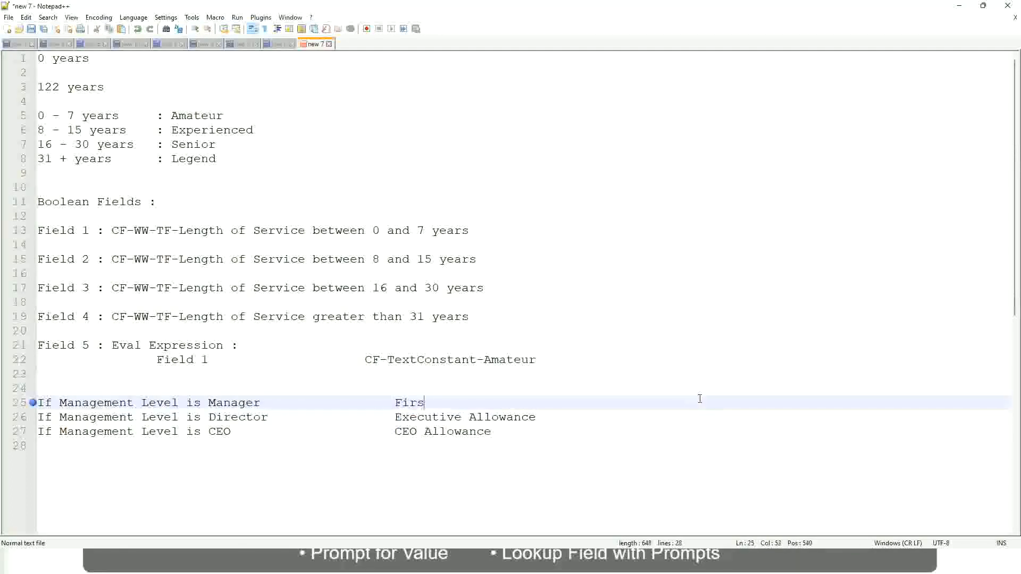
pyautogui.write('t Line Manager')
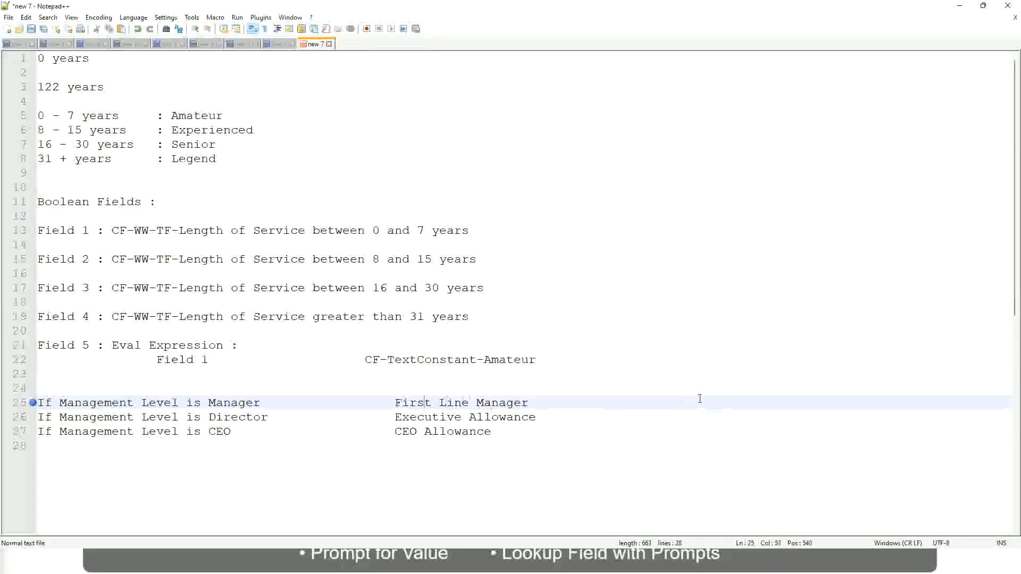
# Insert "Name of the" in front of "First Line Manager" on line 25.
pyautogui.hotkey('ctrl', 'Left')
pyautogui.hotkey('ctrl', 'Left')
pyautogui.hotkey('ctrl', 'Left')
pyautogui.write('Name of the')
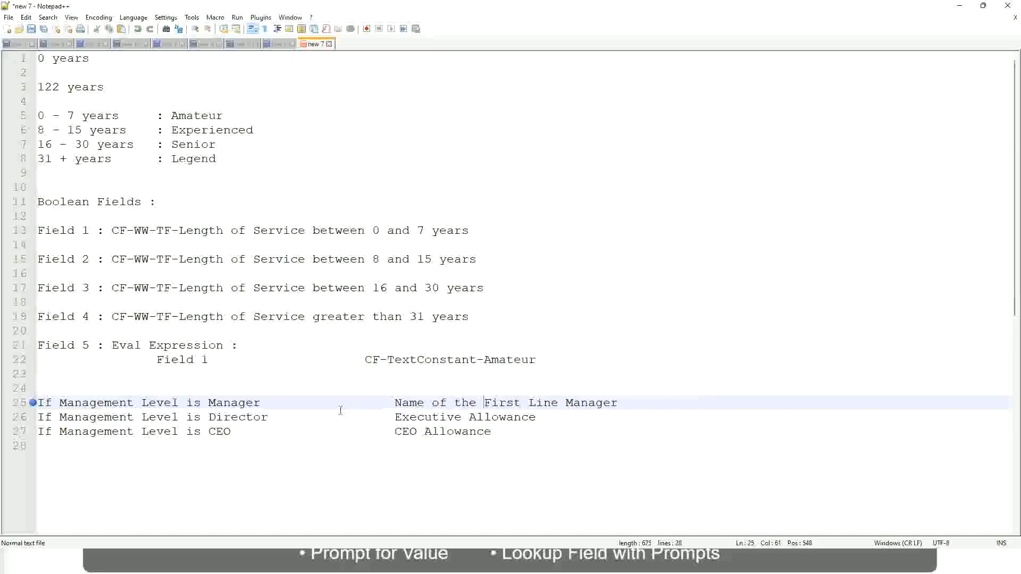
# Replace the Director rule's outcome on line 26 with the partial text "Name of".
pyautogui.moveTo(394, 420); pyautogui.dragTo(537, 418)
pyautogui.write('Name ')
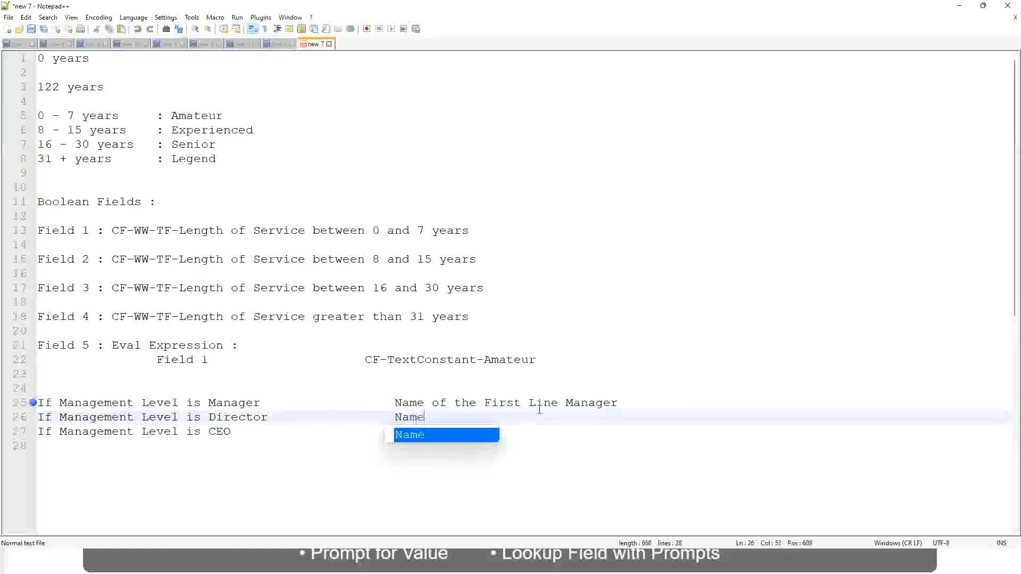
pyautogui.write('of Firs')
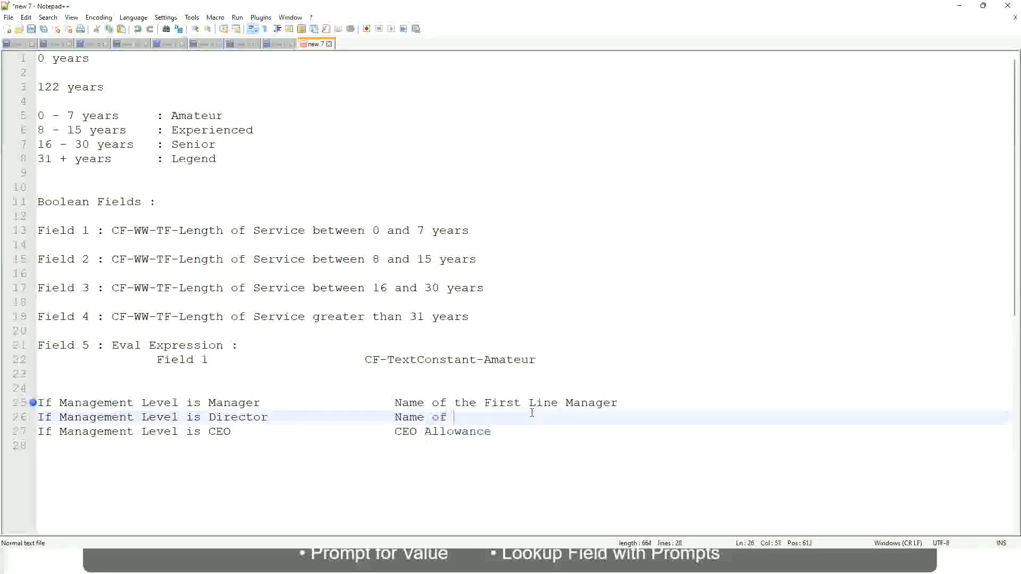
pyautogui.press('Return')
pyautogui.press('BackSpace')
pyautogui.press('BackSpace')
pyautogui.press('BackSpace')
pyautogui.press('BackSpace')
pyautogui.press('BackSpace')
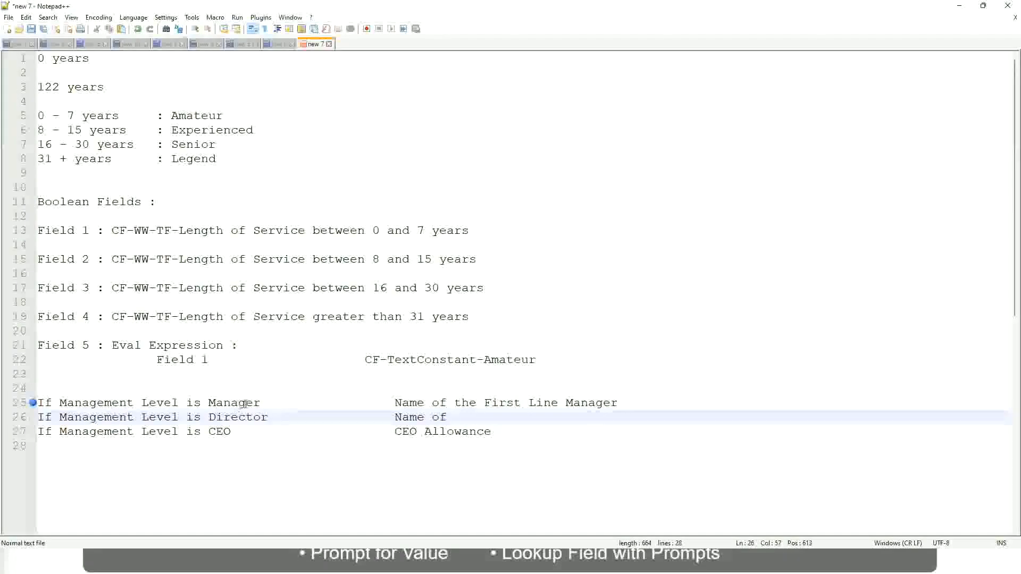
# Change "First" to "Second" in the Manager rule's outcome and complete the Director rule's outcome as "Name of Manager".
pyautogui.doubleClick(500, 403)
pyautogui.write('Second')
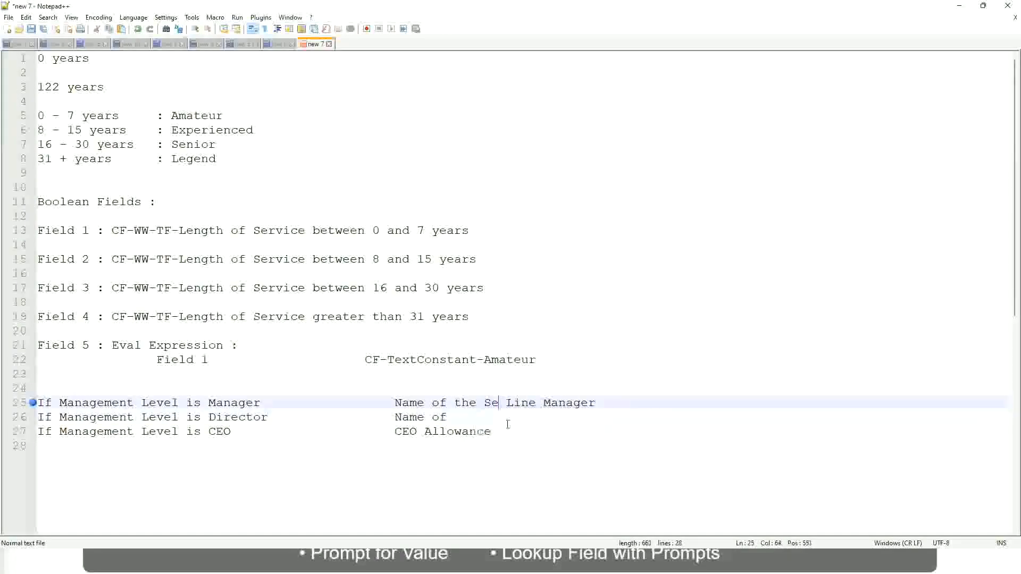
pyautogui.press('BackSpace')
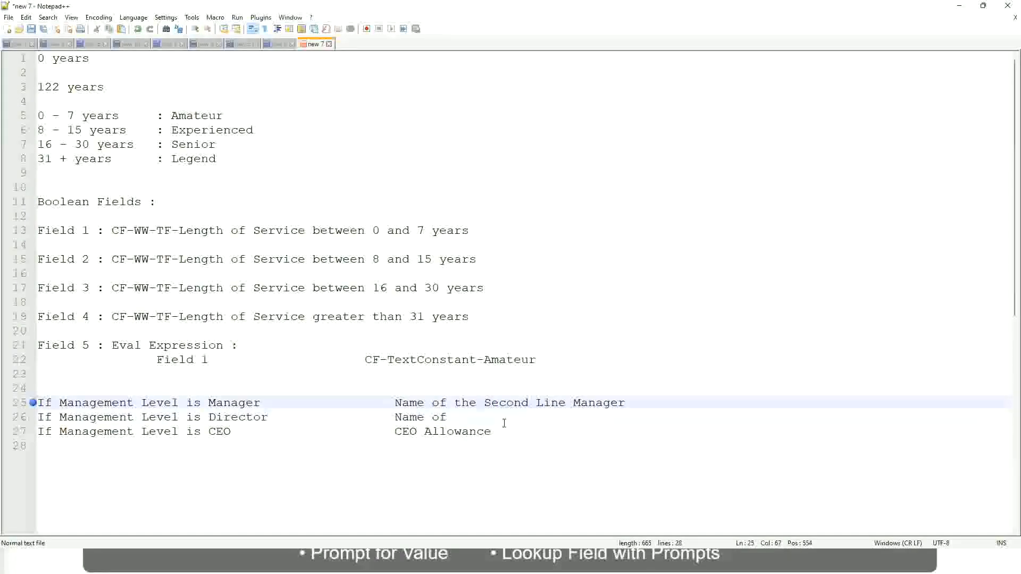
pyautogui.click(463, 417)
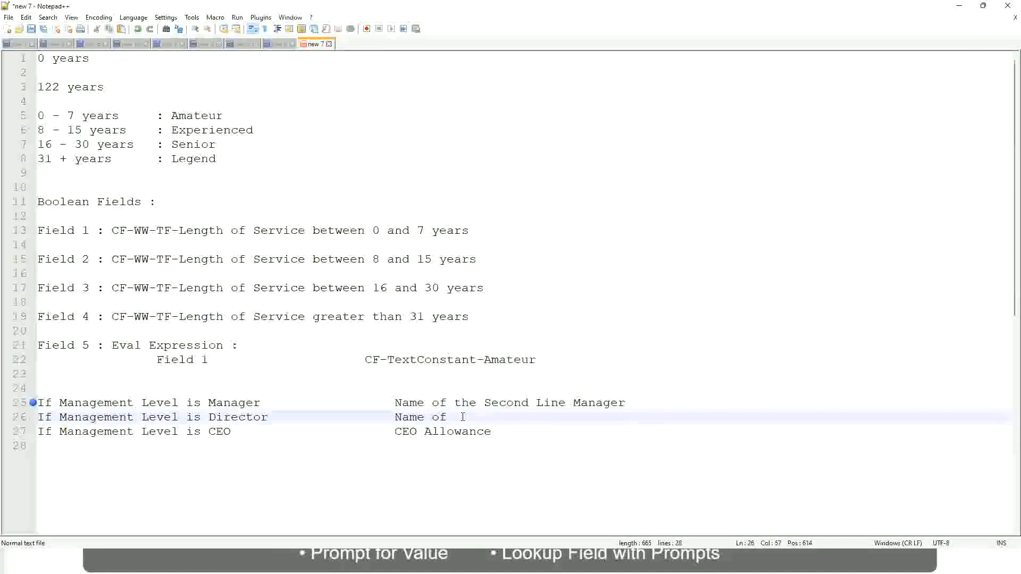
pyautogui.write('Manager')
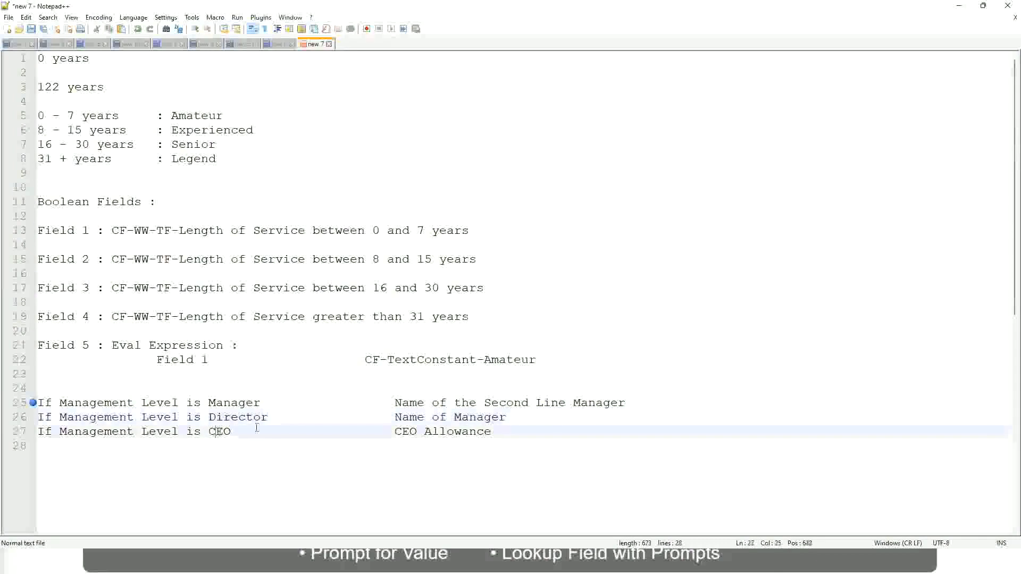
# Replace the CEO rule's outcome on line 27 with "name of CEO/Himself/Herself".
pyautogui.moveTo(395, 431); pyautogui.dragTo(505, 431)
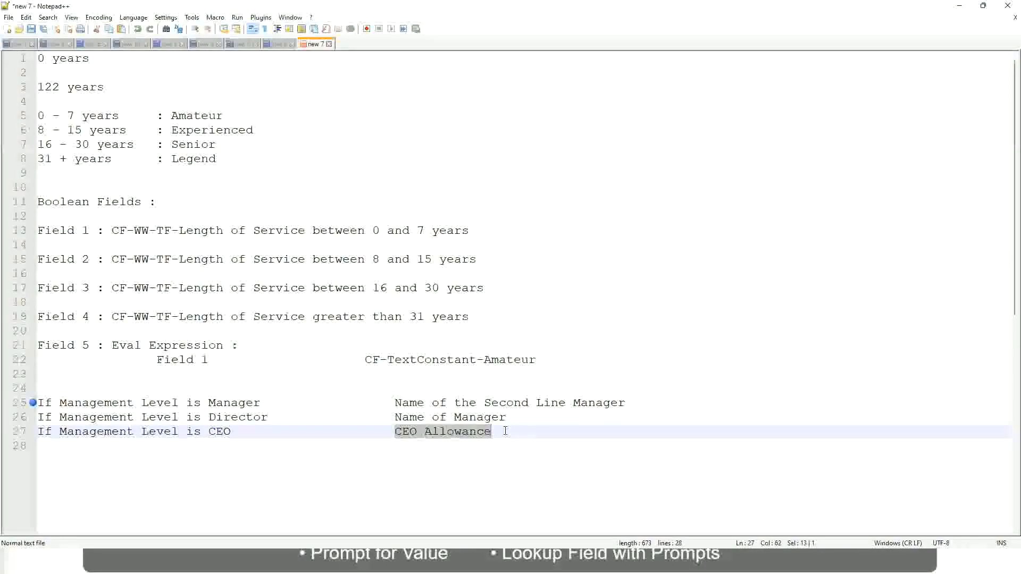
pyautogui.write('name of CEO')
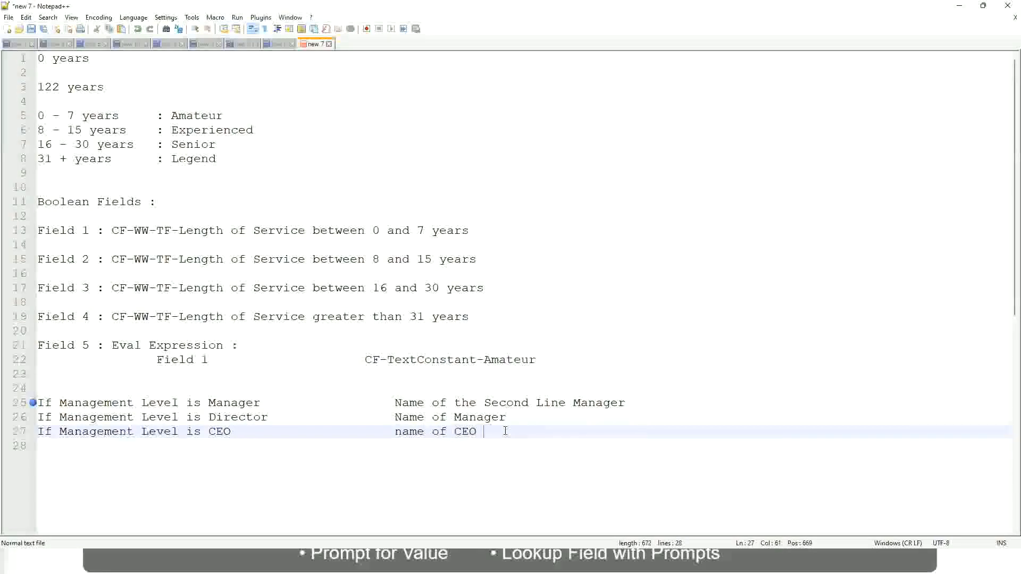
pyautogui.press('BackSpace')
pyautogui.write('/Himself/')
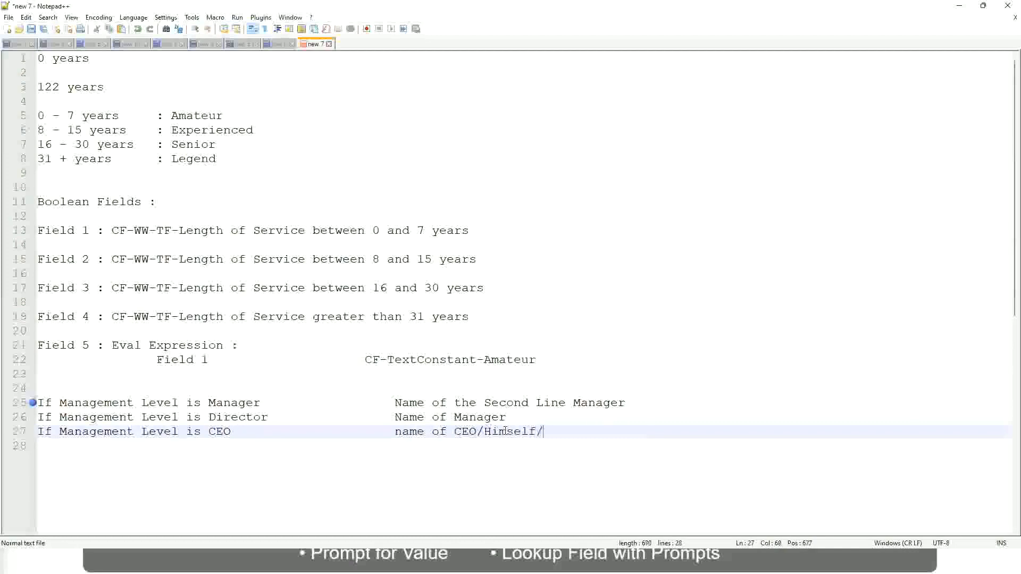
pyautogui.write('Herself')
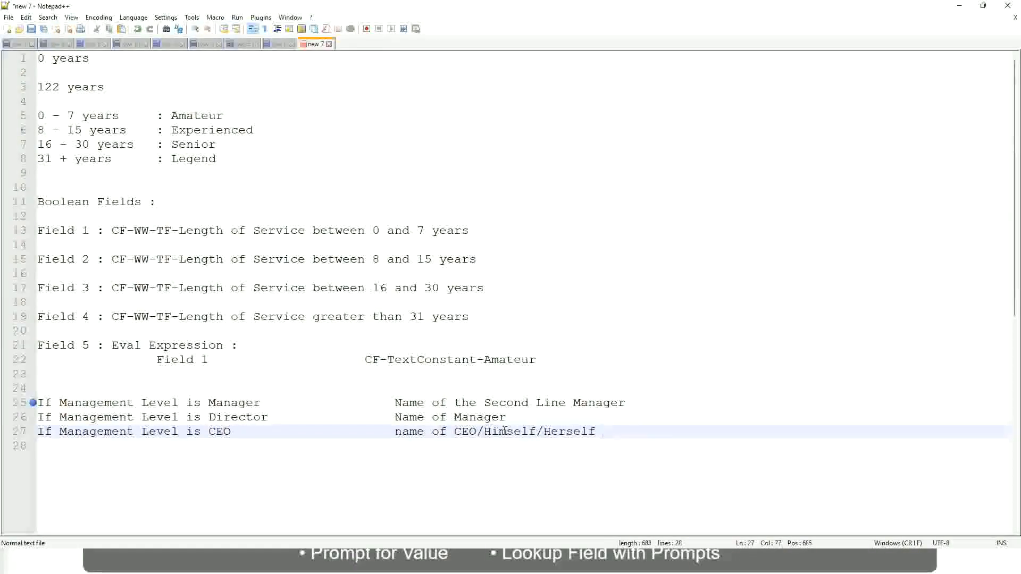
pyautogui.click(366, 433)
pyautogui.click(156, 402)
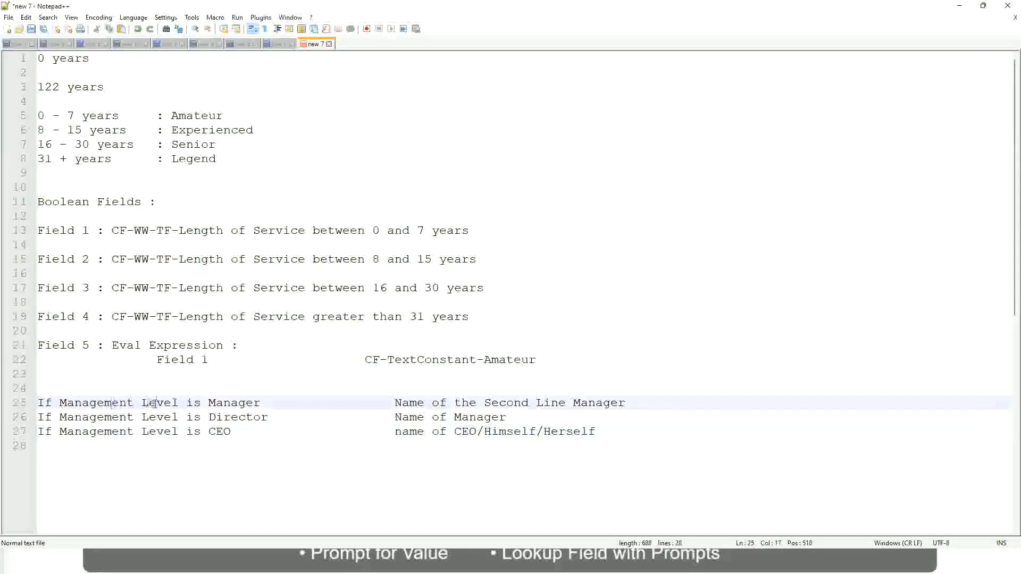
pyautogui.click(237, 402)
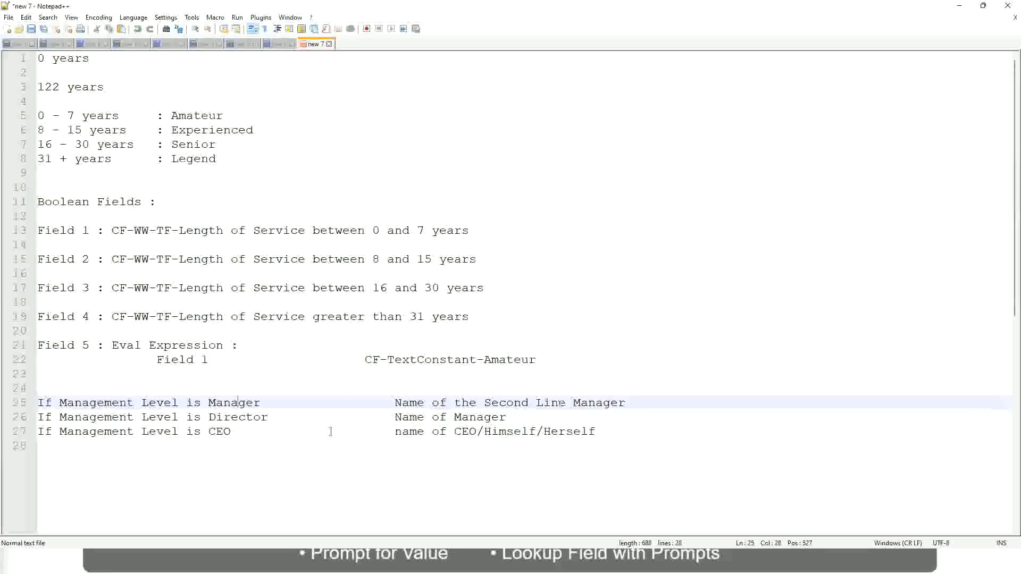
# Review the management-level rules for Manager, Director and CEO on lines 25 to 27 together with their outcomes.
pyautogui.click(122, 420)
pyautogui.click(252, 417)
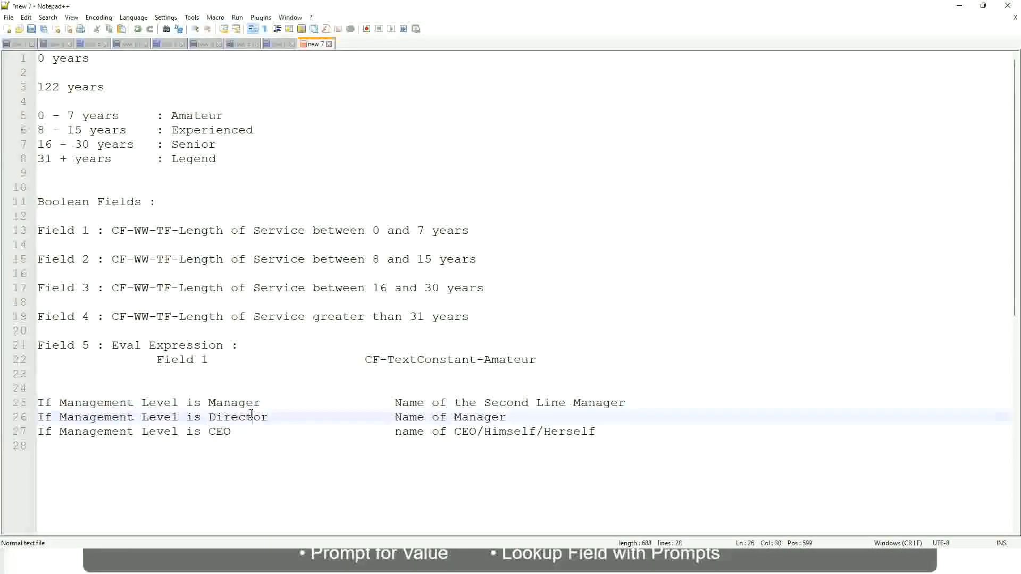
pyautogui.click(507, 418)
pyautogui.click(229, 418)
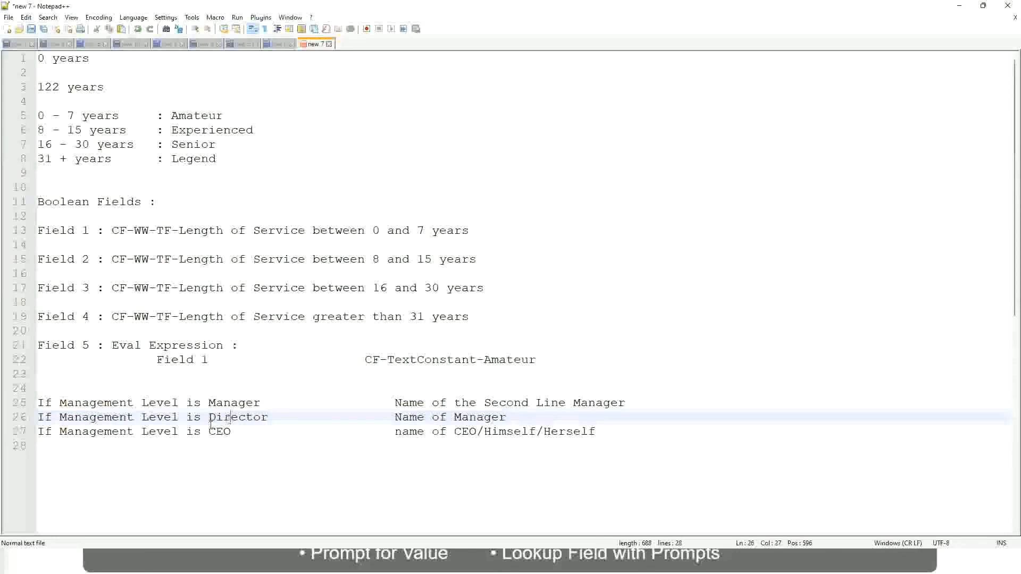
pyautogui.click(220, 432)
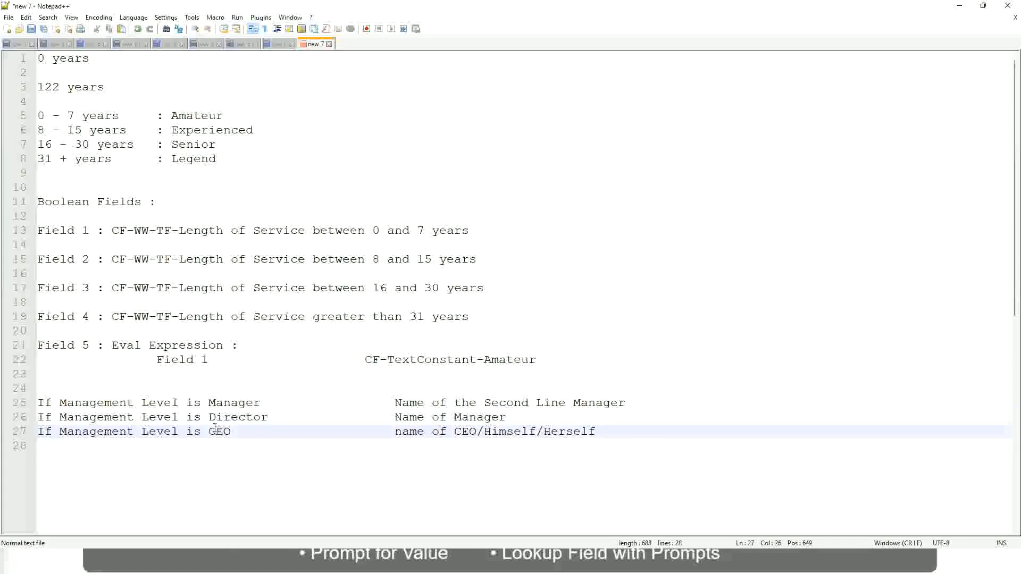
pyautogui.click(477, 433)
pyautogui.click(601, 431)
pyautogui.moveTo(615, 429); pyautogui.dragTo(22, 405)
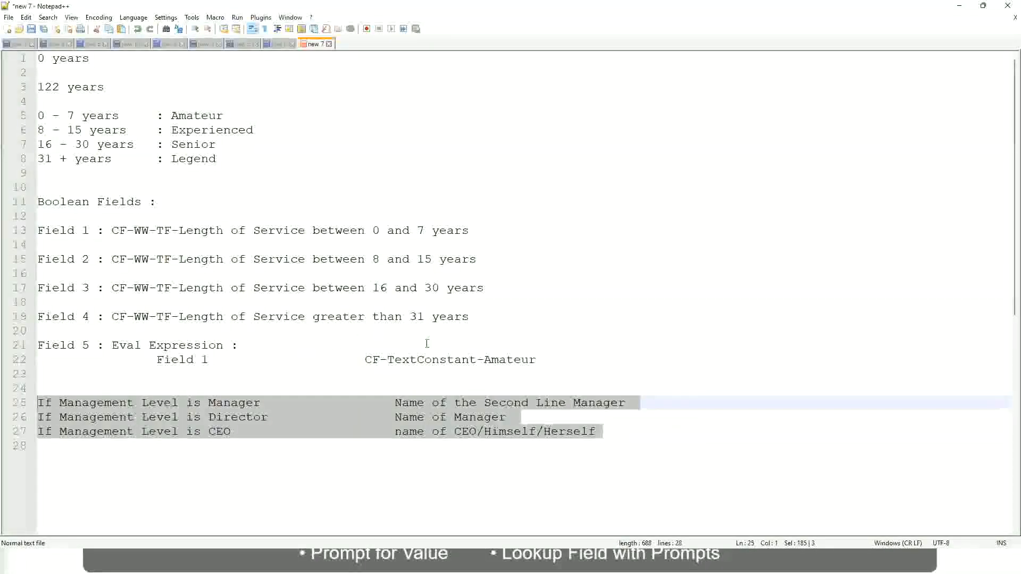
pyautogui.click(432, 403)
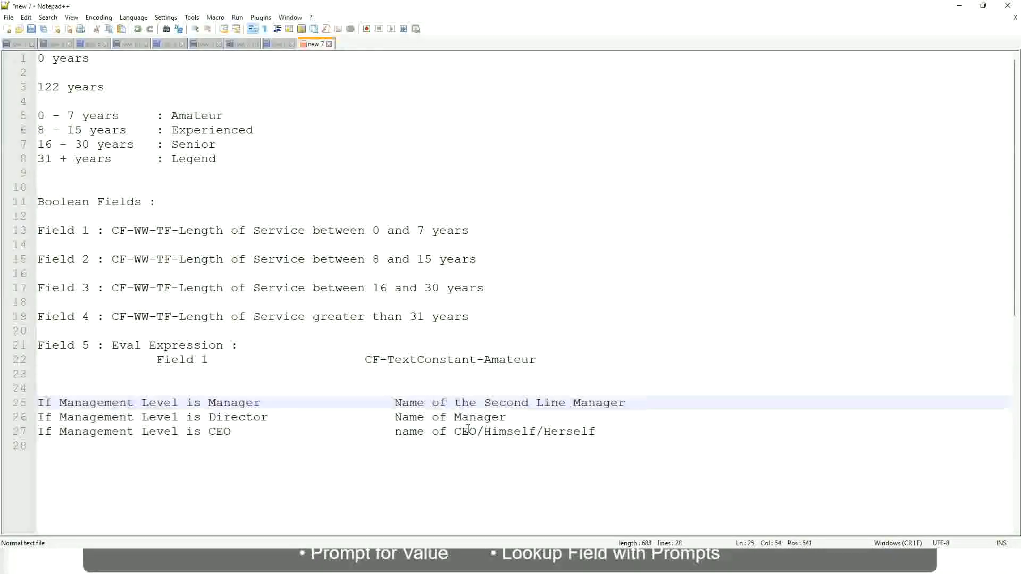
pyautogui.click(394, 402)
pyautogui.moveTo(394, 402); pyautogui.dragTo(627, 403)
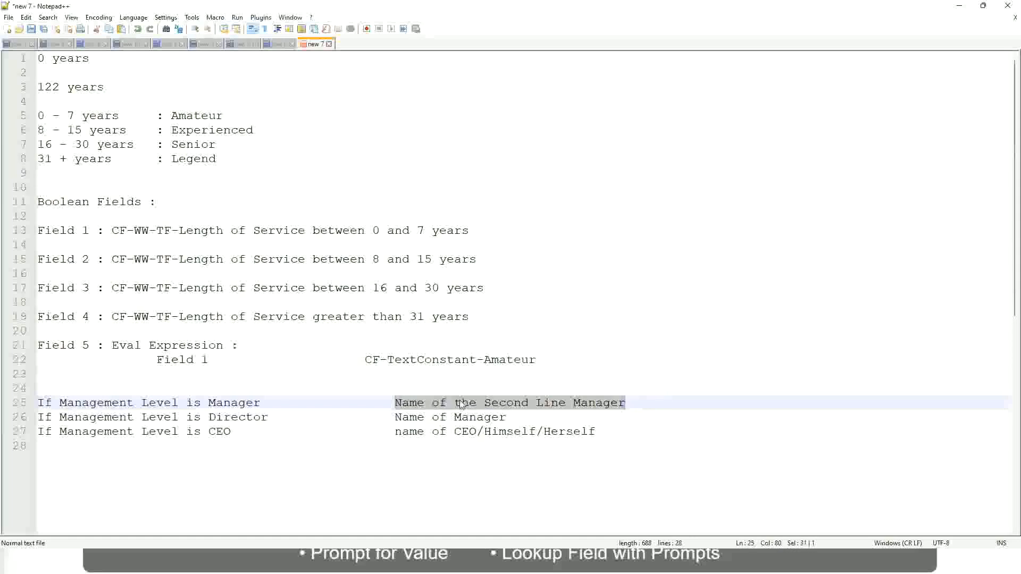
pyautogui.click(479, 408)
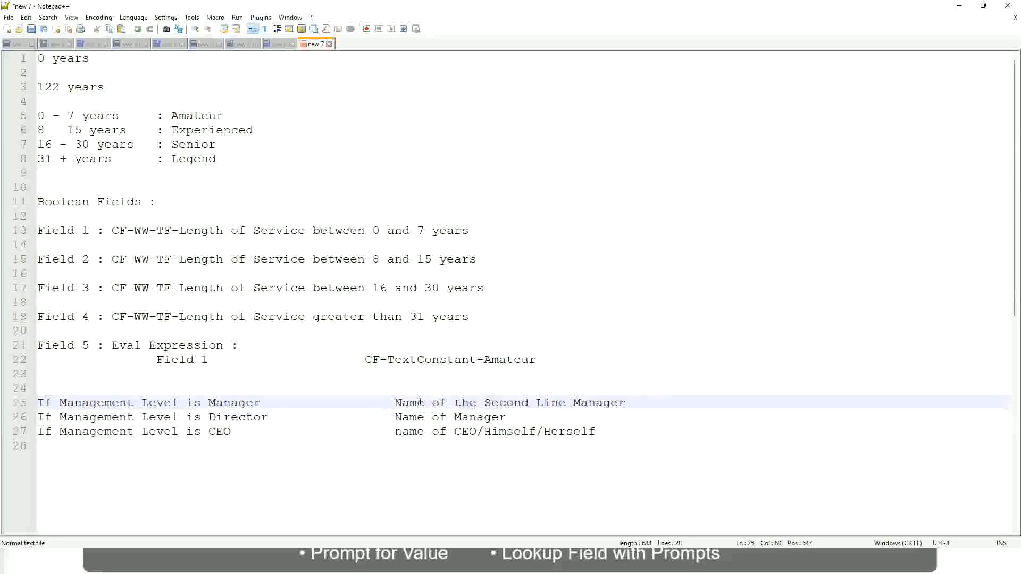
pyautogui.moveTo(394, 403); pyautogui.dragTo(627, 402)
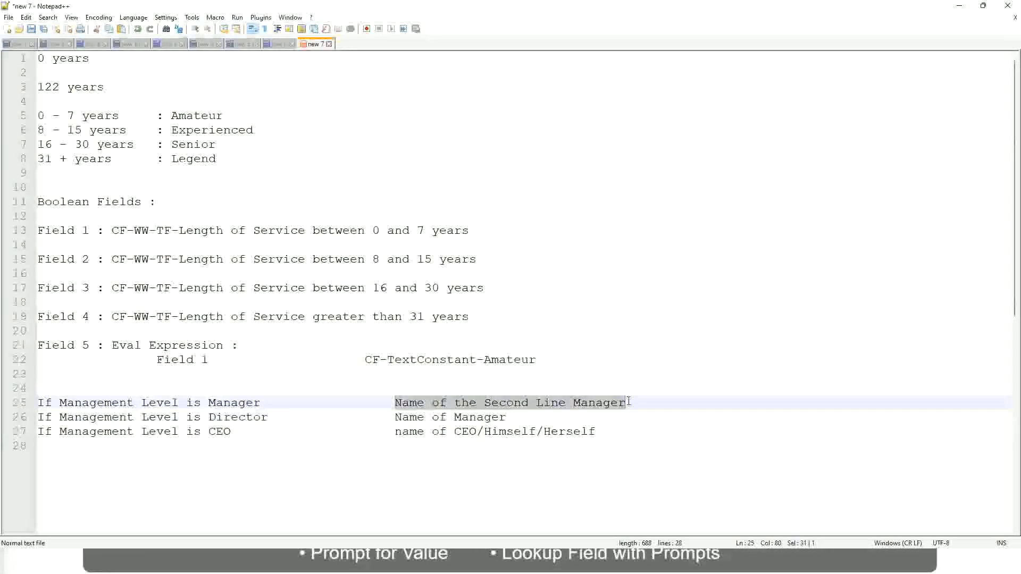
pyautogui.click(523, 404)
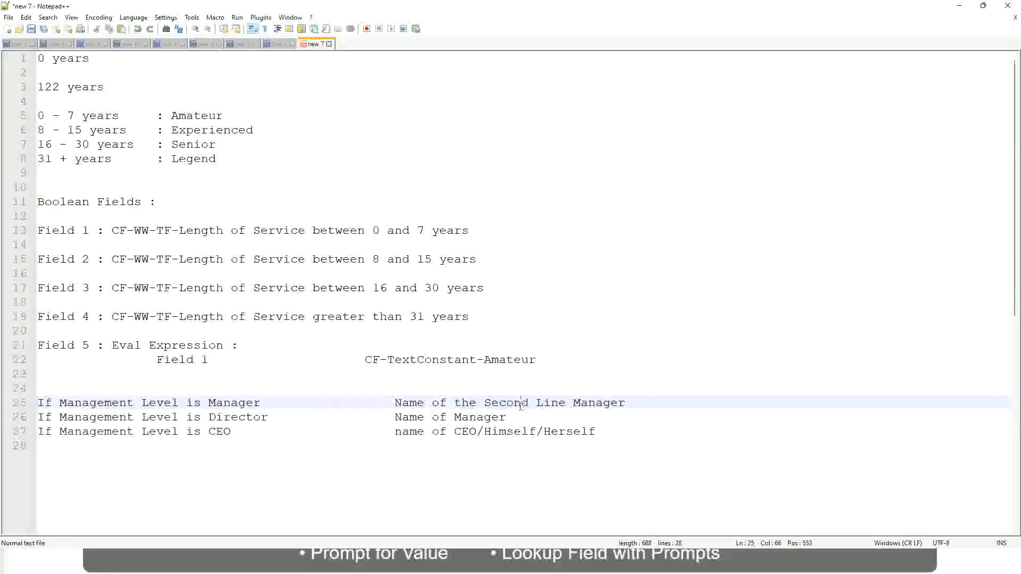
pyautogui.click(265, 403)
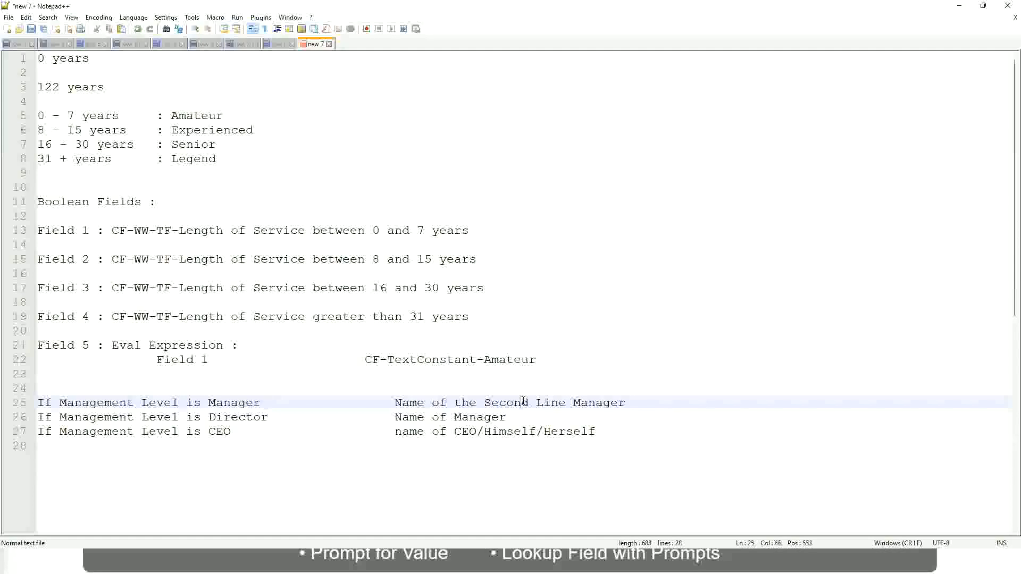
pyautogui.moveTo(561, 401); pyautogui.dragTo(565, 402)
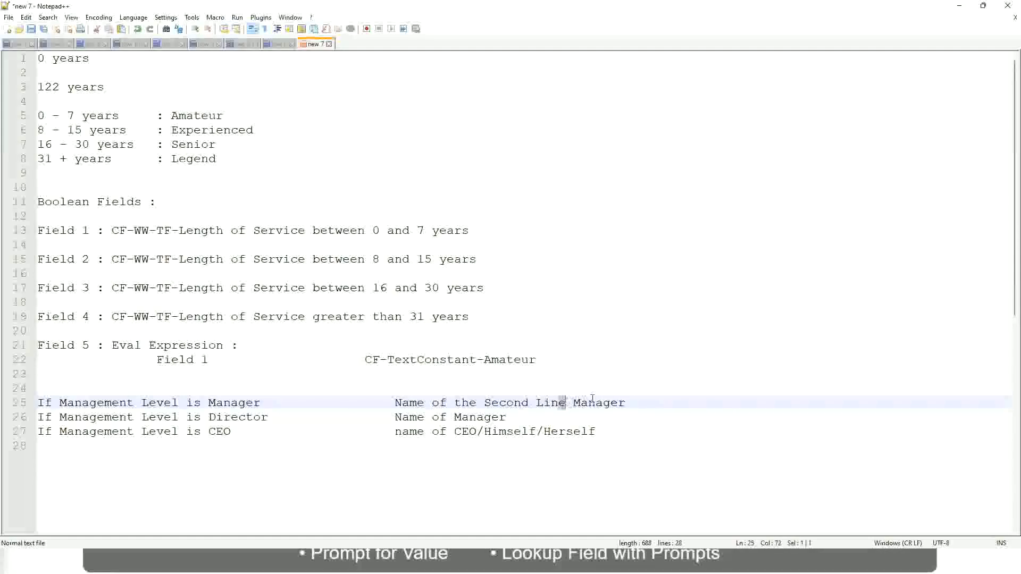
pyautogui.click(641, 400)
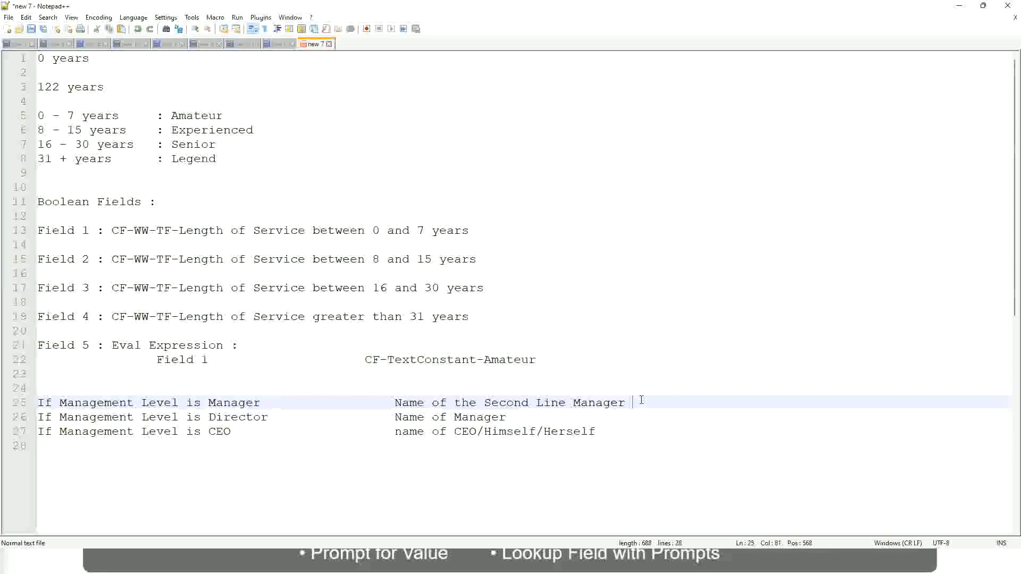
pyautogui.click(602, 399)
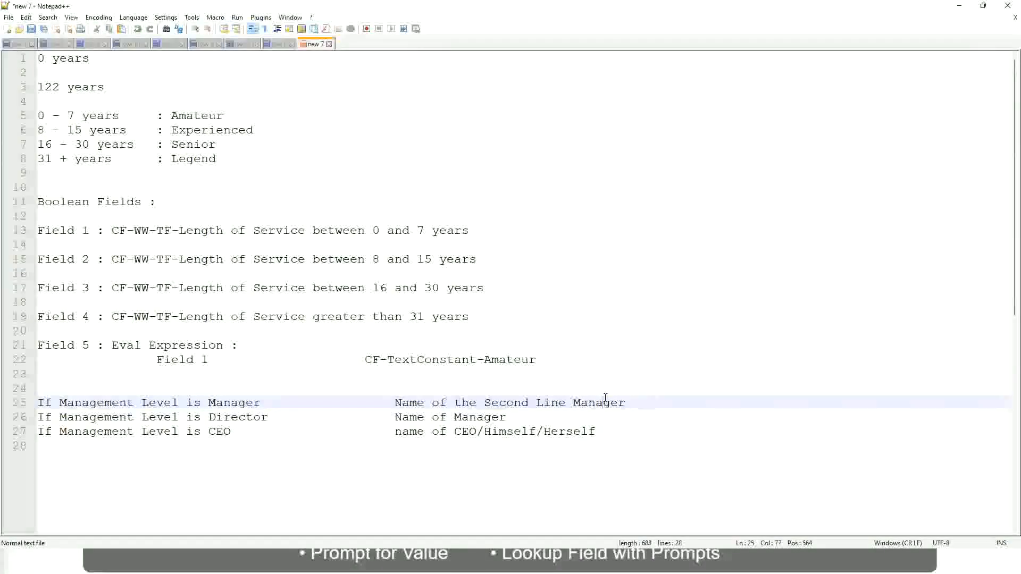
# Compare the experience band labels on lines 5 to 8 with the outcomes of the management-level rules.
pyautogui.doubleClick(196, 116)
pyautogui.doubleClick(198, 129)
pyautogui.doubleClick(198, 144)
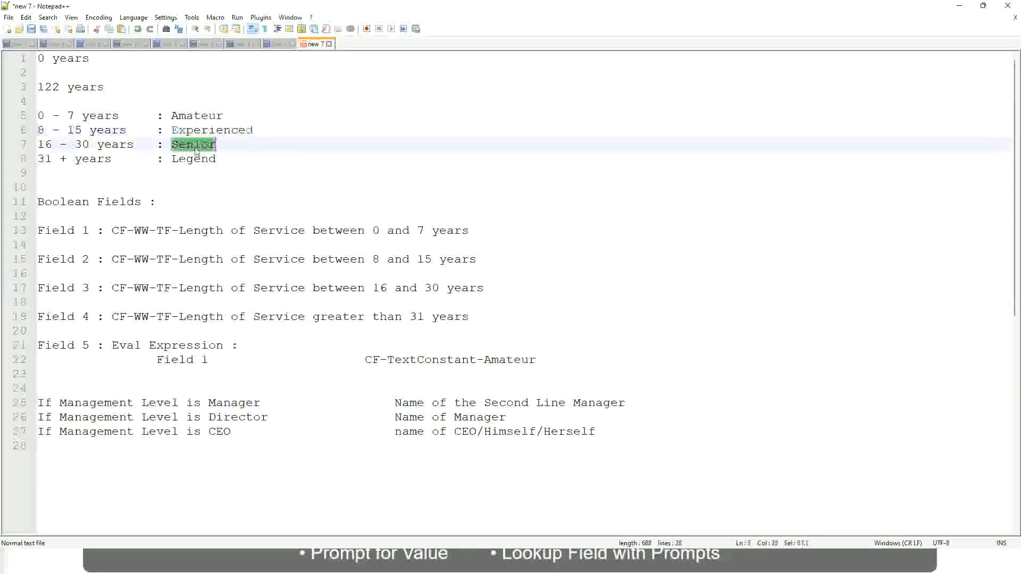
pyautogui.click(194, 158)
pyautogui.click(232, 154)
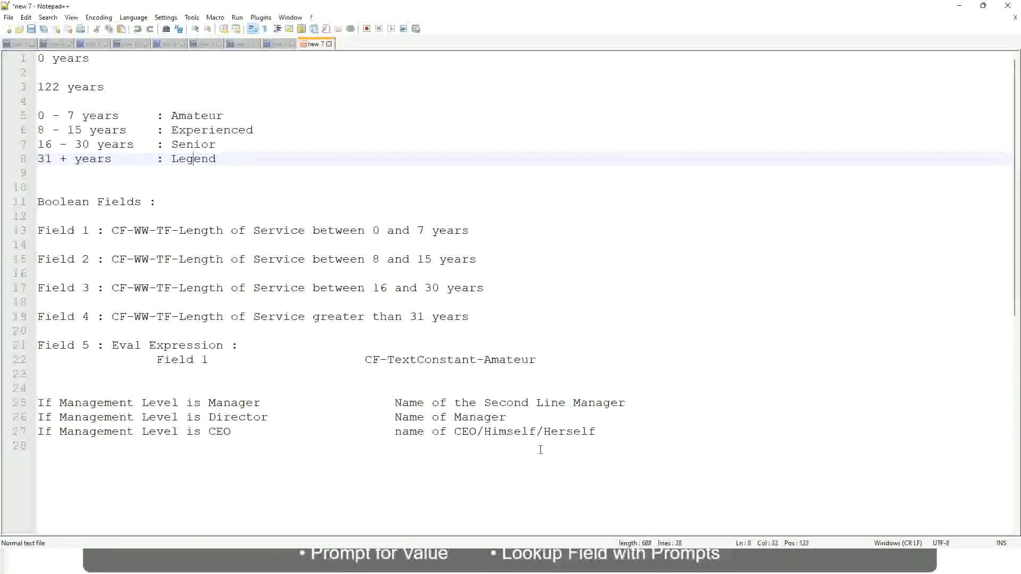
pyautogui.click(523, 431)
pyautogui.click(497, 418)
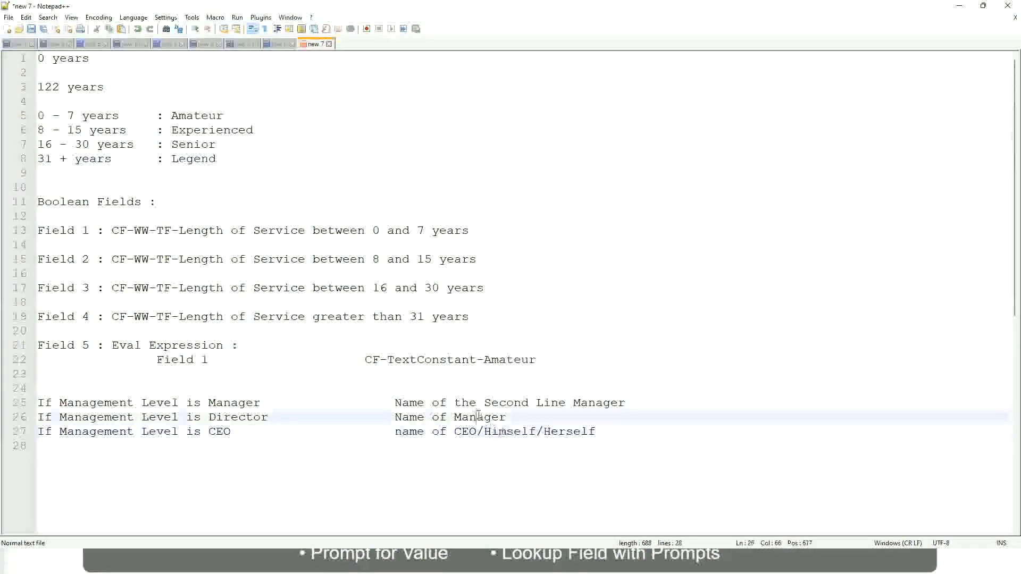
pyautogui.click(491, 404)
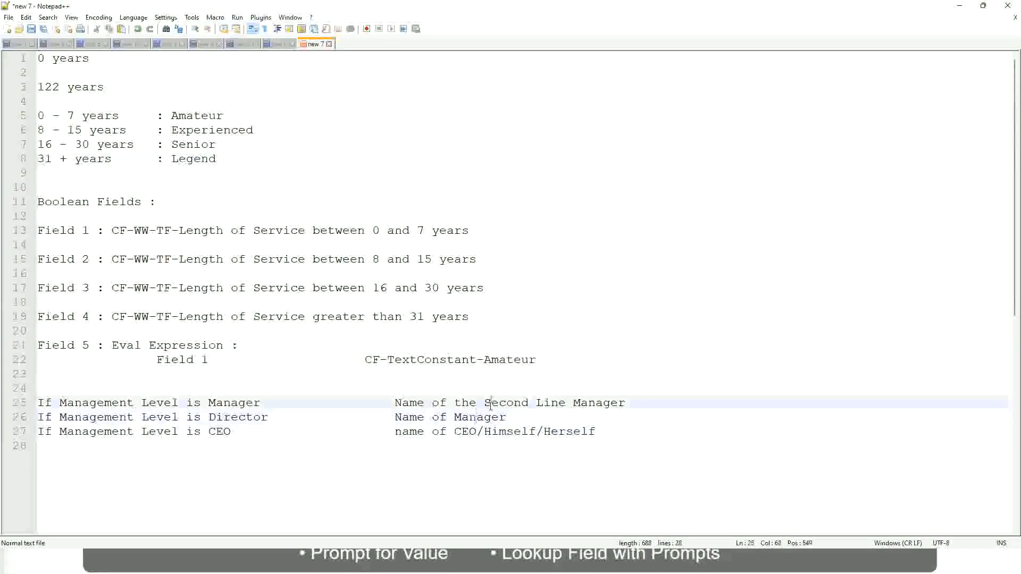
pyautogui.click(277, 420)
# Switch to Workday, copy the name of the saved Lookup Range Band calculated field and close its save confirmation.
pyautogui.hotkey('alt', 'Tab')
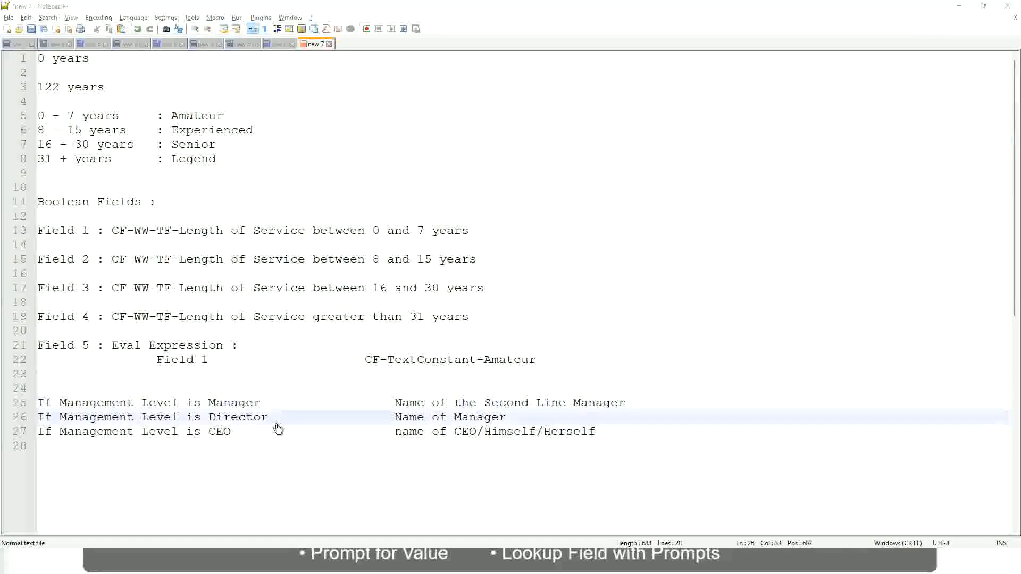
pyautogui.scroll(-4, 379, 184)
pyautogui.scroll(4, 397, 205)
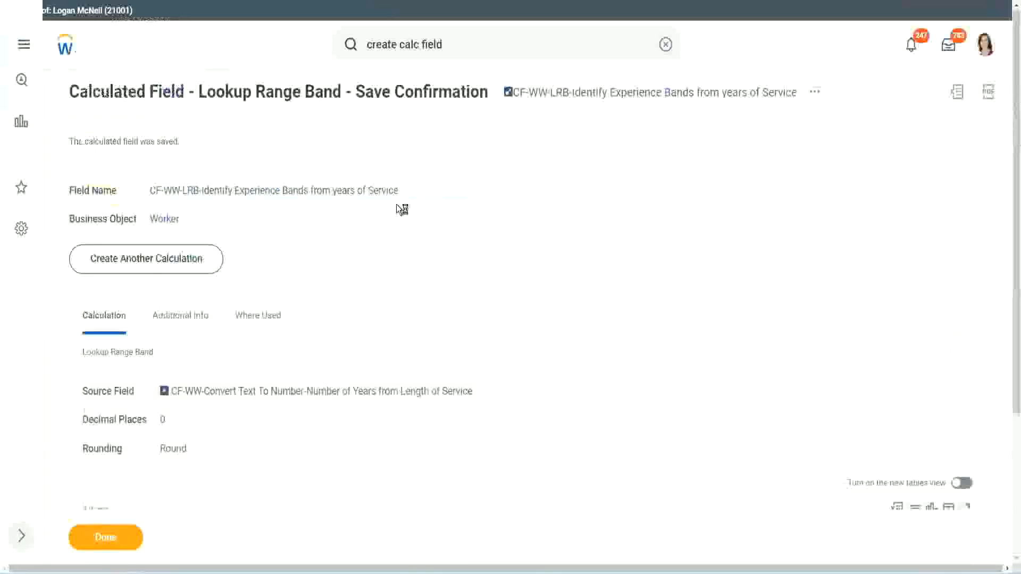
pyautogui.rightClick(599, 100)
pyautogui.click(632, 158)
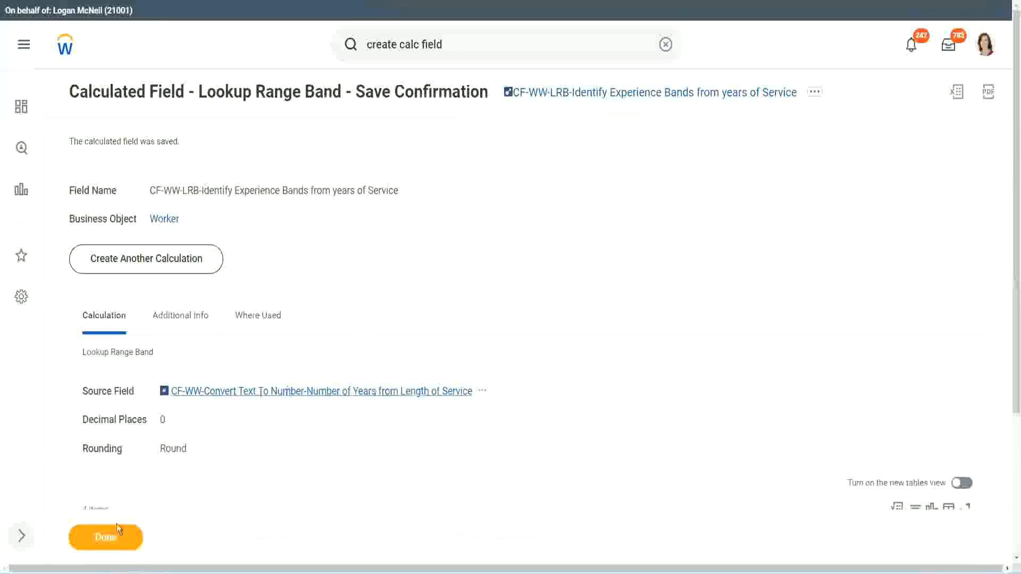
pyautogui.click(100, 541)
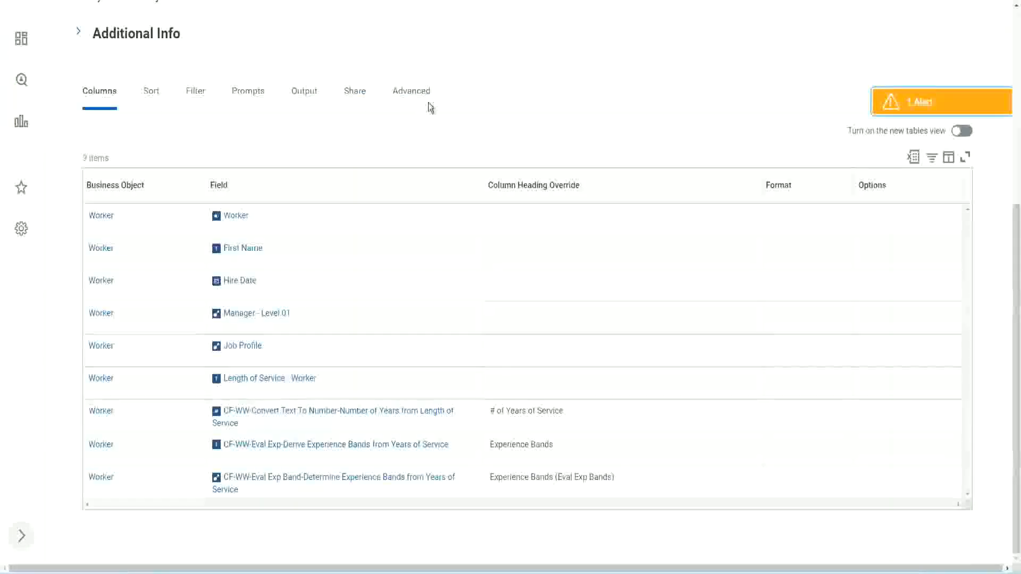
# Open the WW Employee Details custom report for editing.
pyautogui.scroll(6, 442, 133)
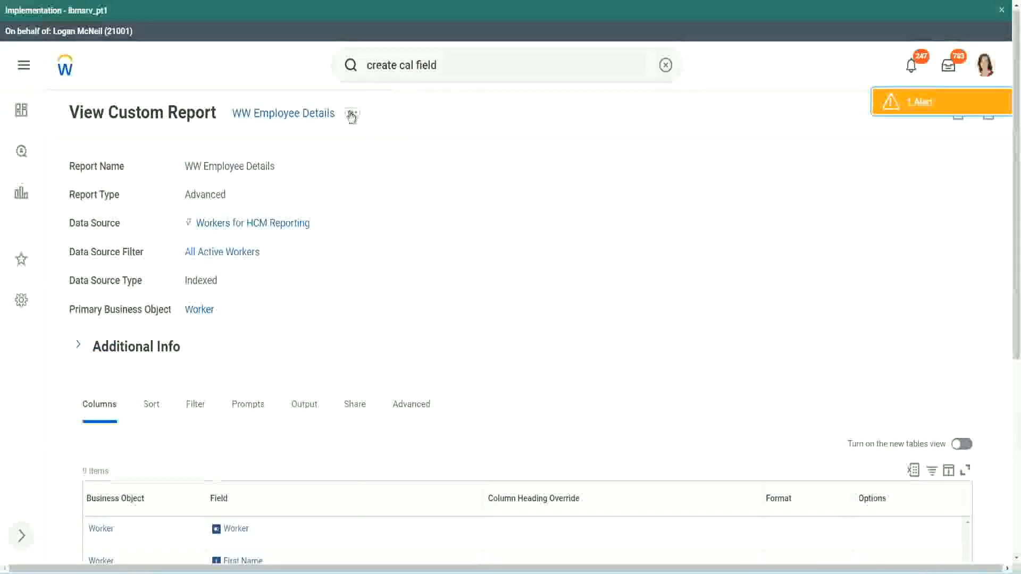
pyautogui.click(352, 115)
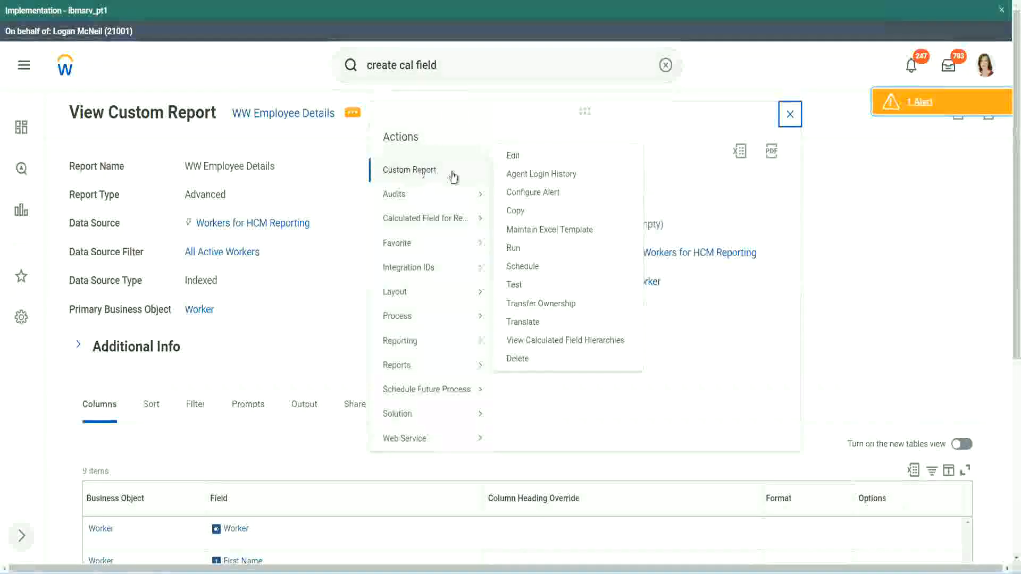
pyautogui.click(519, 157)
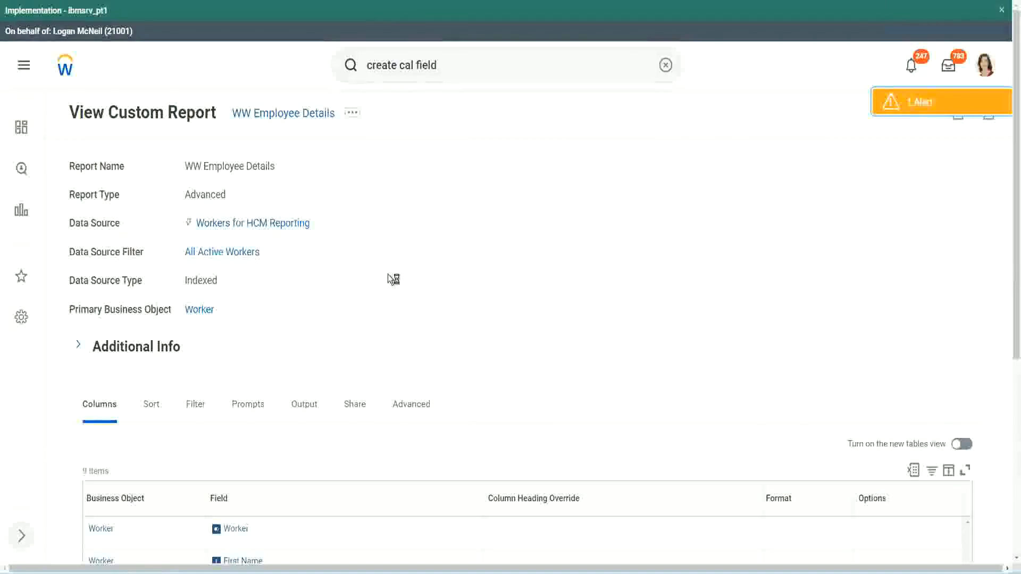
# Add a last Worker column to the report using the field CF-WW-LRB-Identify Experience Bands from years of Service.
pyautogui.scroll(-6, 388, 275)
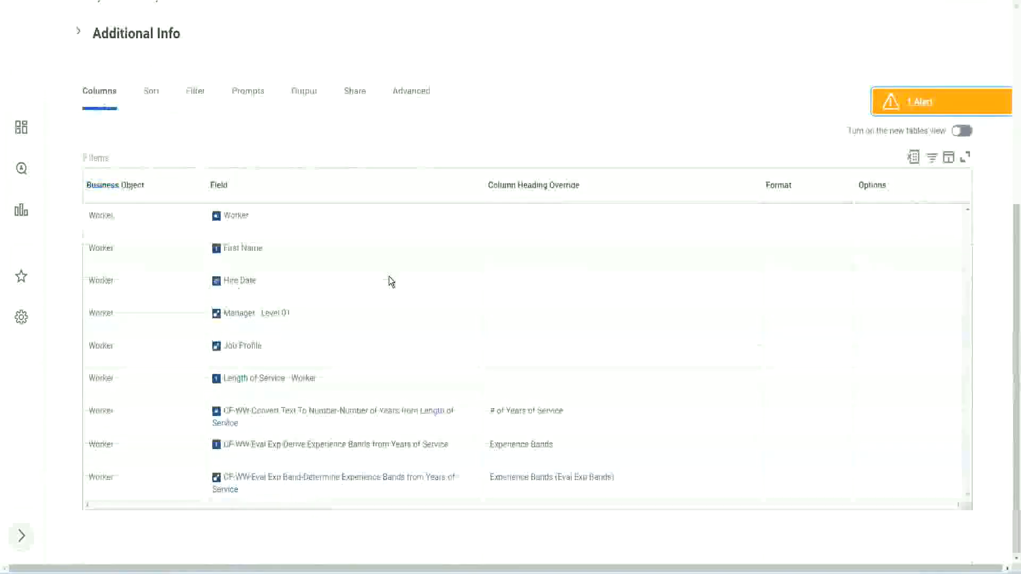
pyautogui.scroll(-9, 384, 299)
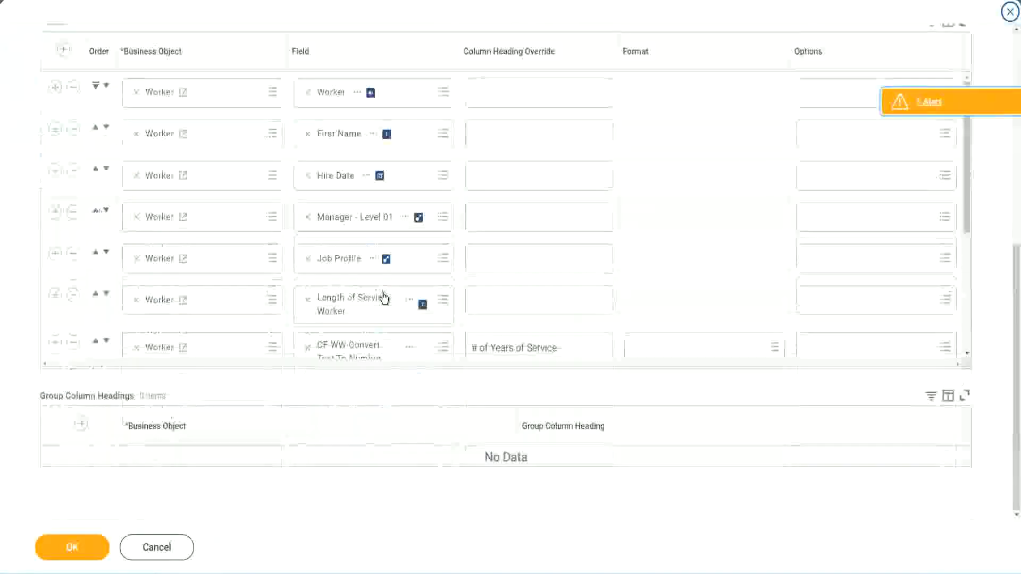
pyautogui.scroll(-4, 234, 308)
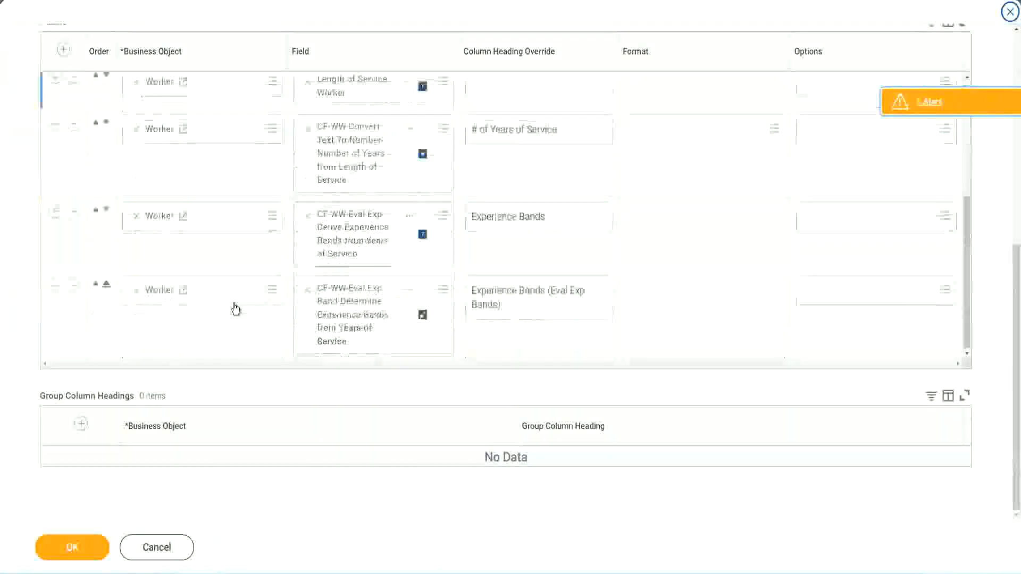
pyautogui.click(55, 285)
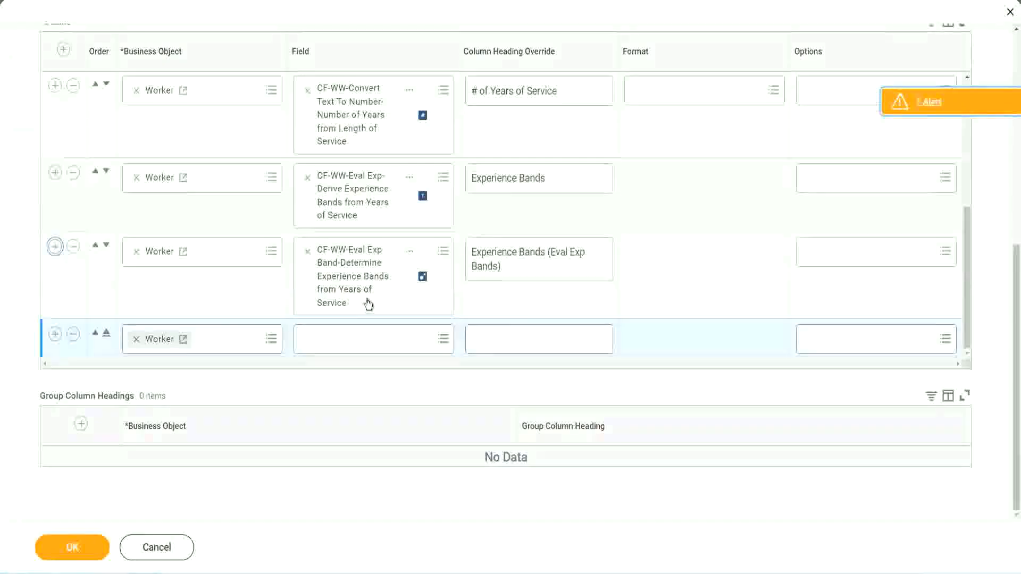
pyautogui.click(346, 339)
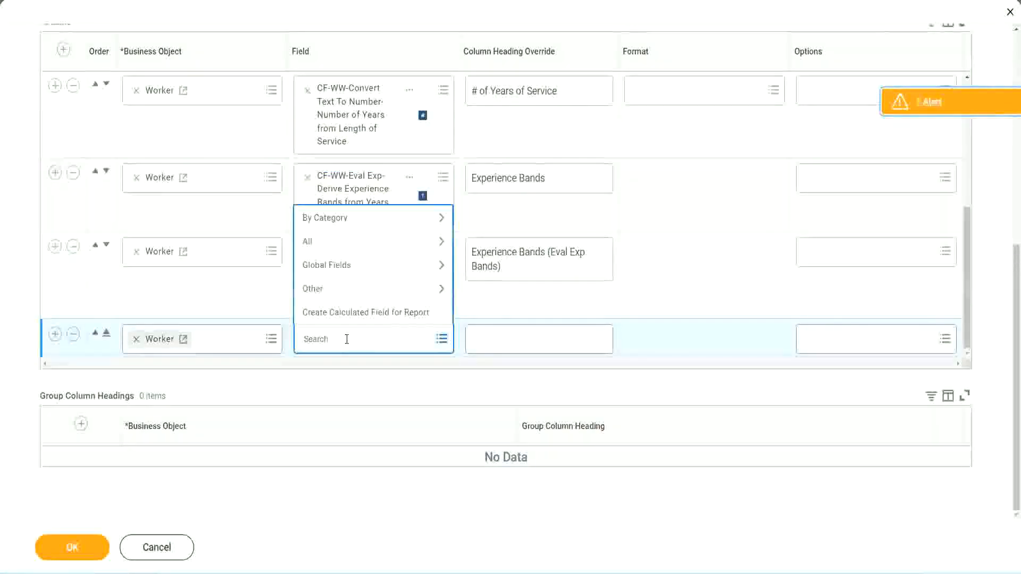
pyautogui.hotkey('ctrl', 'v')
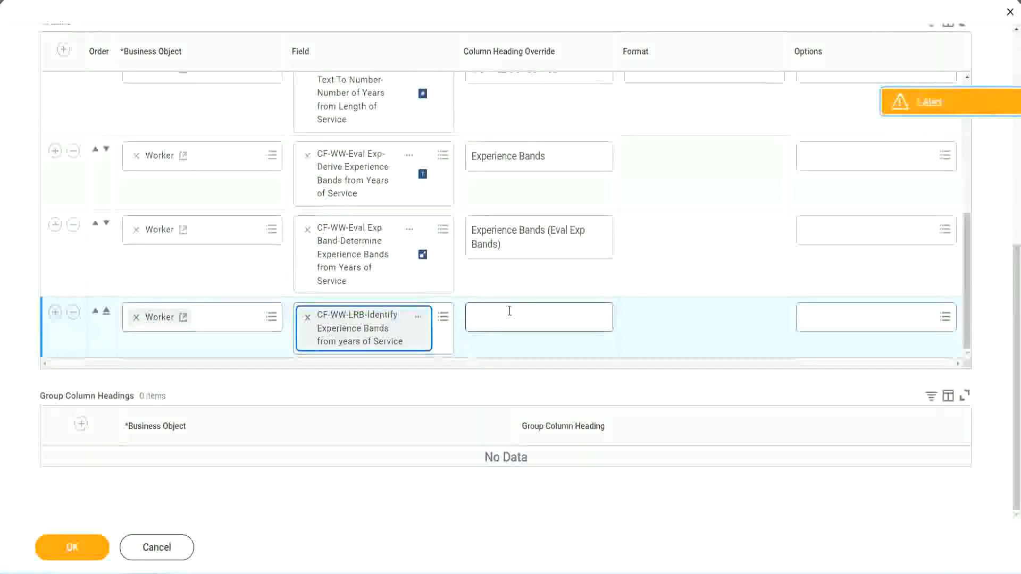
# Set the new column's heading override to "Experience Bands (LRB)".
pyautogui.click(509, 311)
pyautogui.write('Ex')
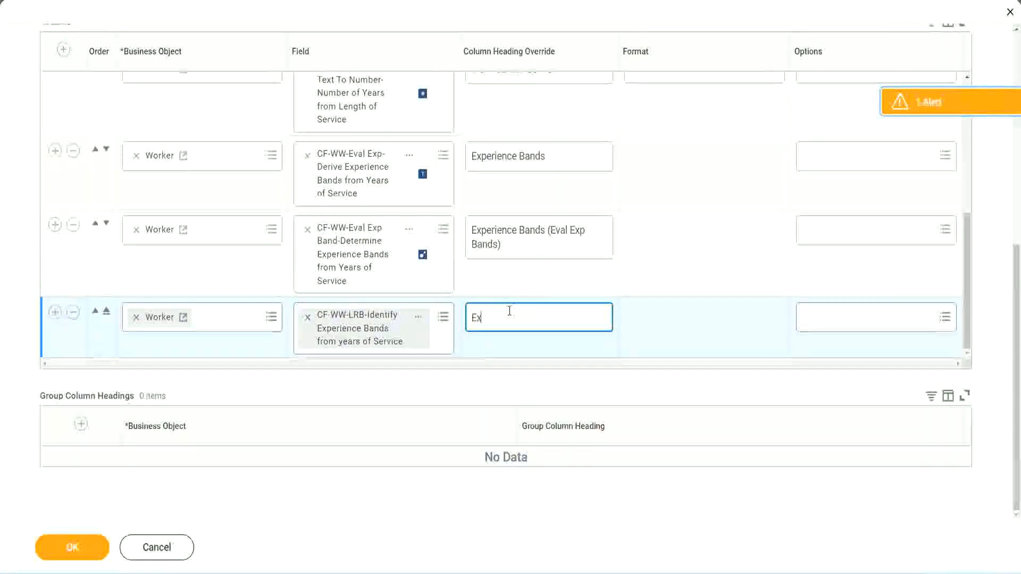
pyautogui.write('perience')
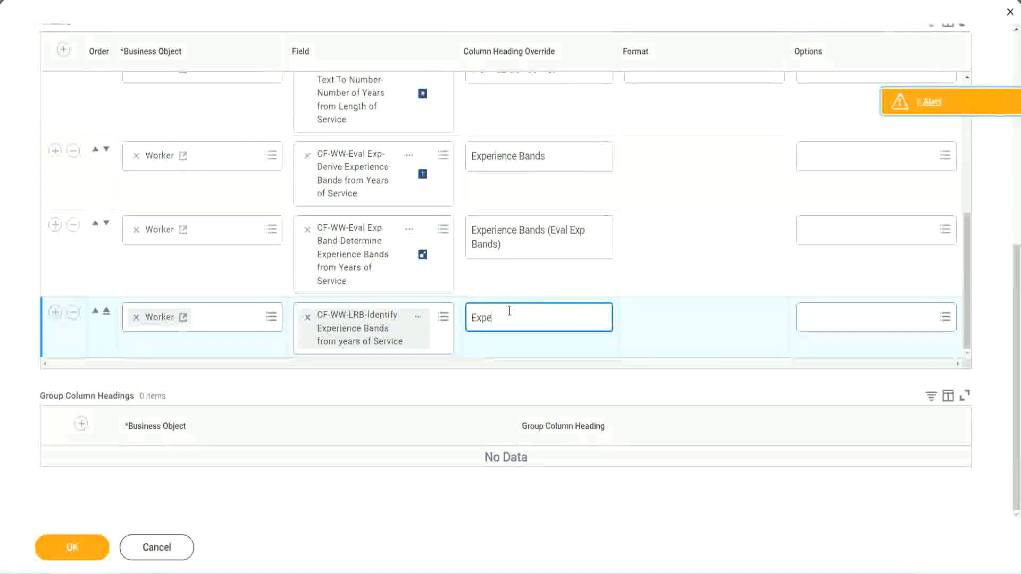
pyautogui.press('BackSpace')
pyautogui.press('BackSpace')
pyautogui.press('BackSpace')
pyautogui.press('BackSpace')
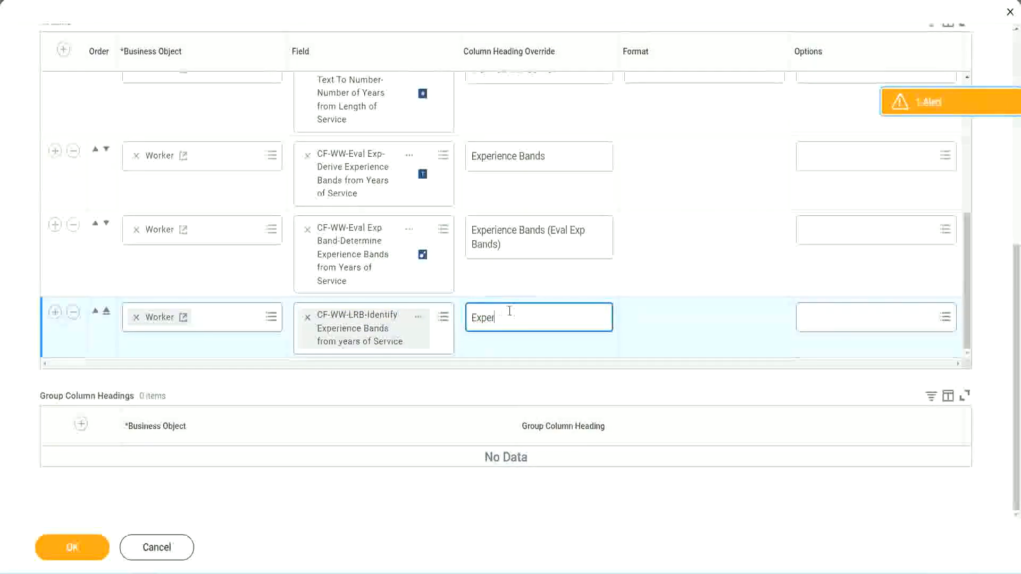
pyautogui.write('ience Band')
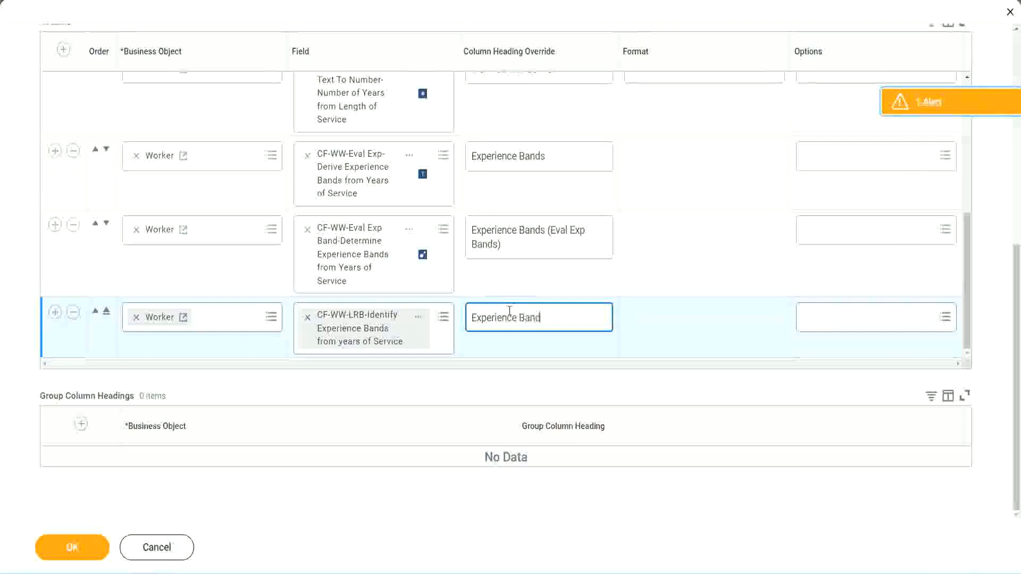
pyautogui.write('s (LRB)')
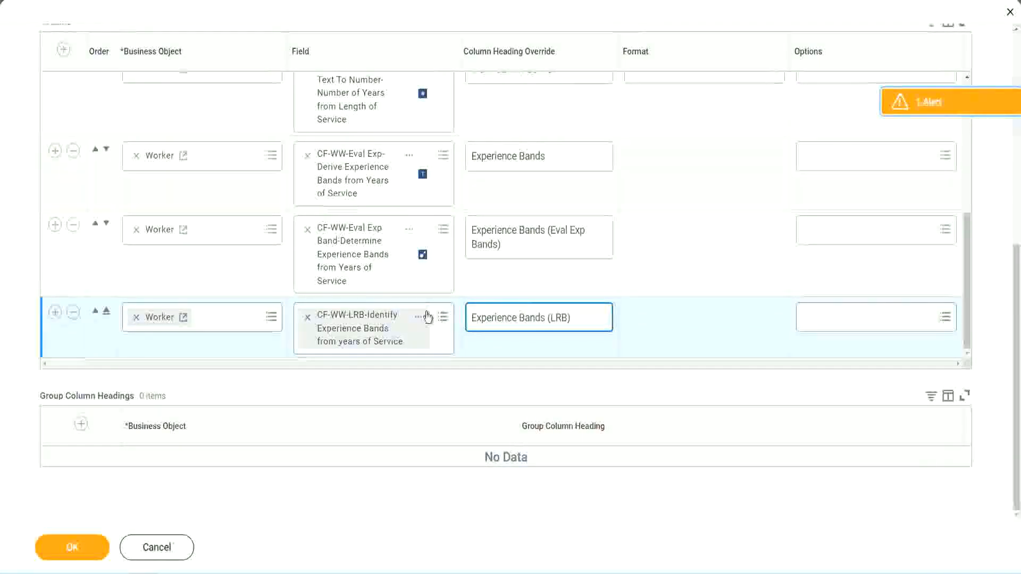
# Save the edited WW Employee Details report and run it with the worker type, employee type and contingent worker type prompts left blank.
pyautogui.click(89, 557)
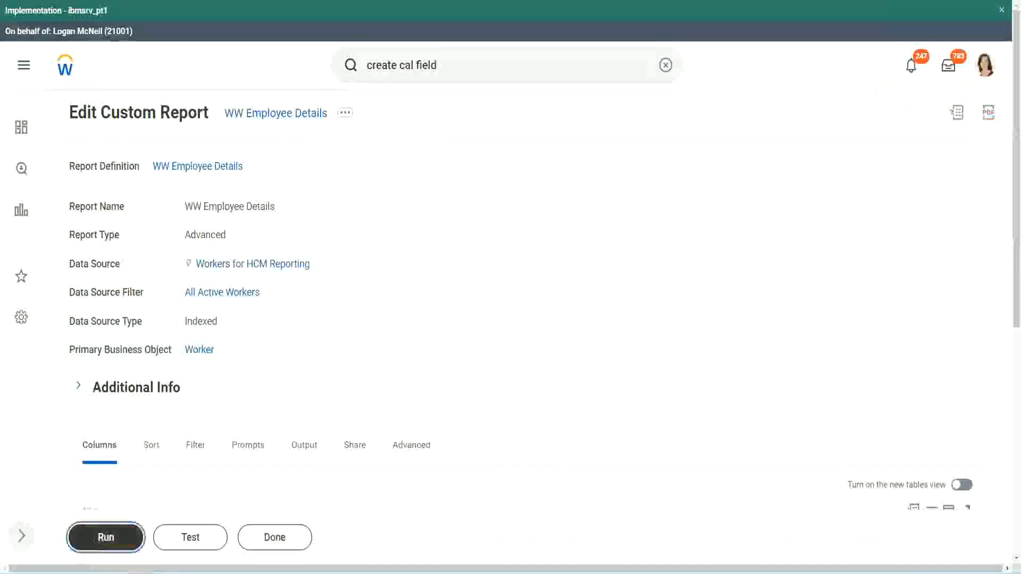
pyautogui.click(105, 538)
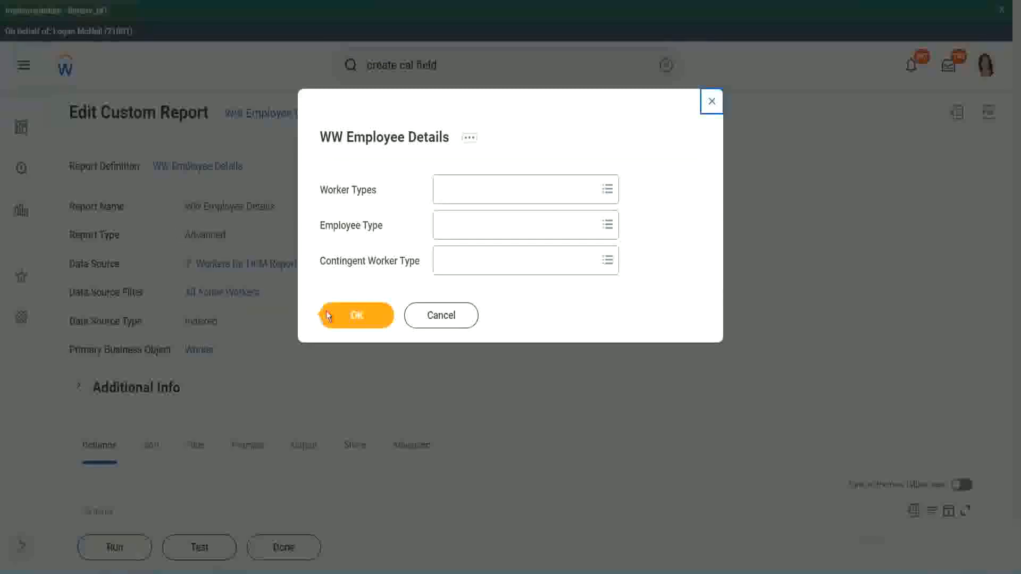
pyautogui.click(362, 318)
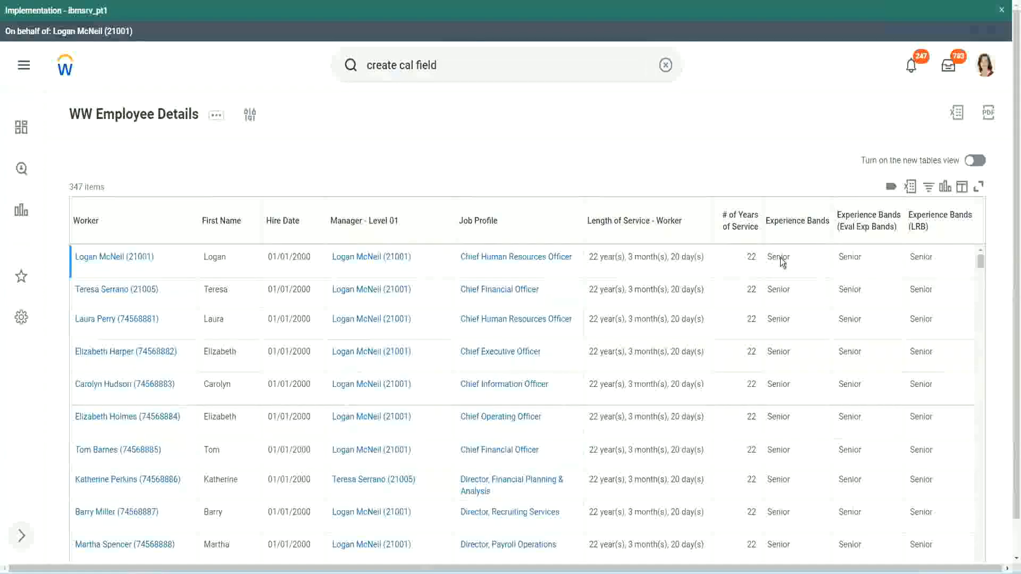
# Compare the Experience Bands, Experience Bands (Eval Exp Bands) and Experience Bands (LRB) values across workers in the report output.
pyautogui.doubleClick(781, 258)
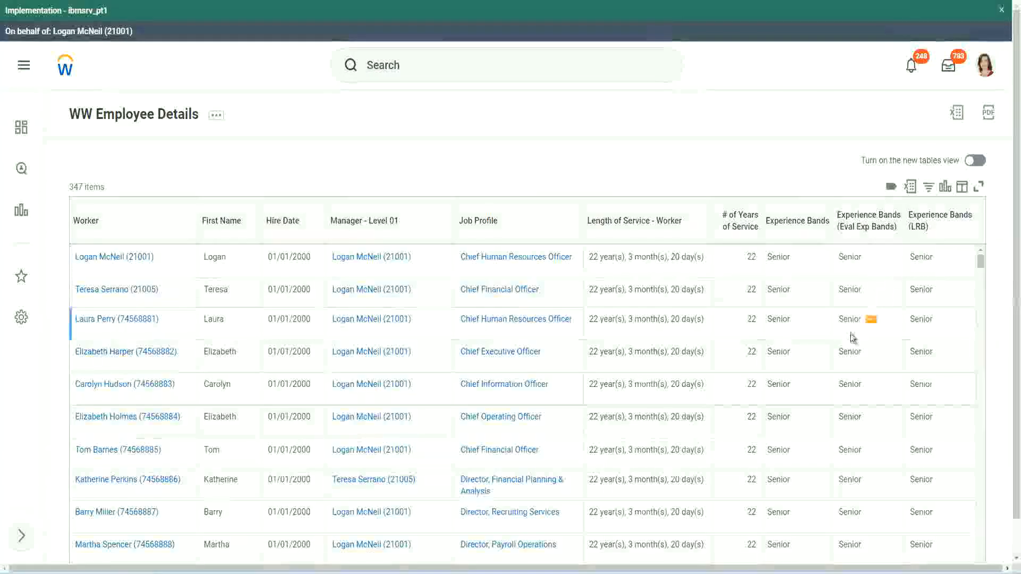
pyautogui.scroll(-5, 849, 334)
pyautogui.scroll(-4, 844, 359)
pyautogui.scroll(-3, 844, 360)
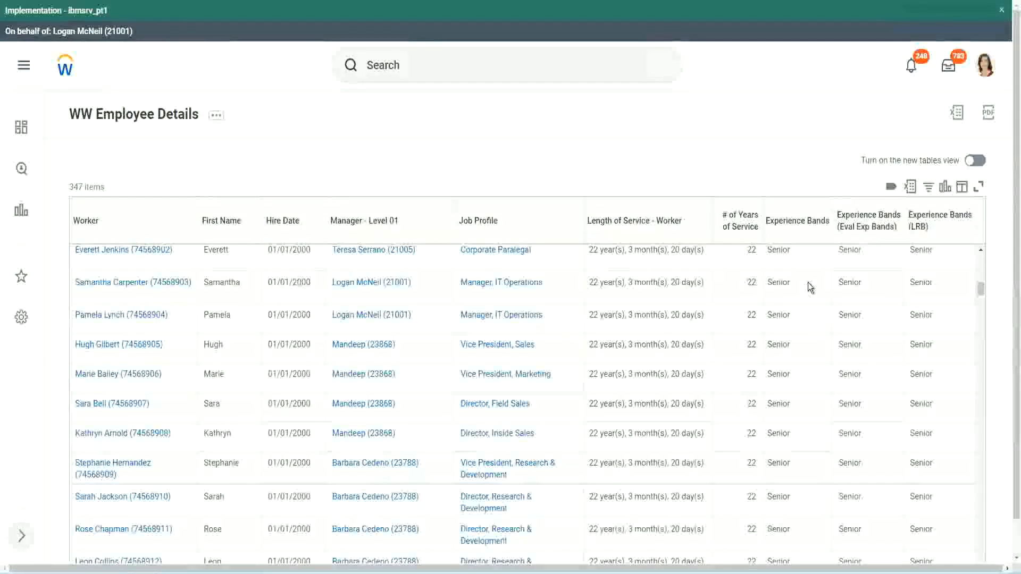
pyautogui.scroll(-3, 797, 433)
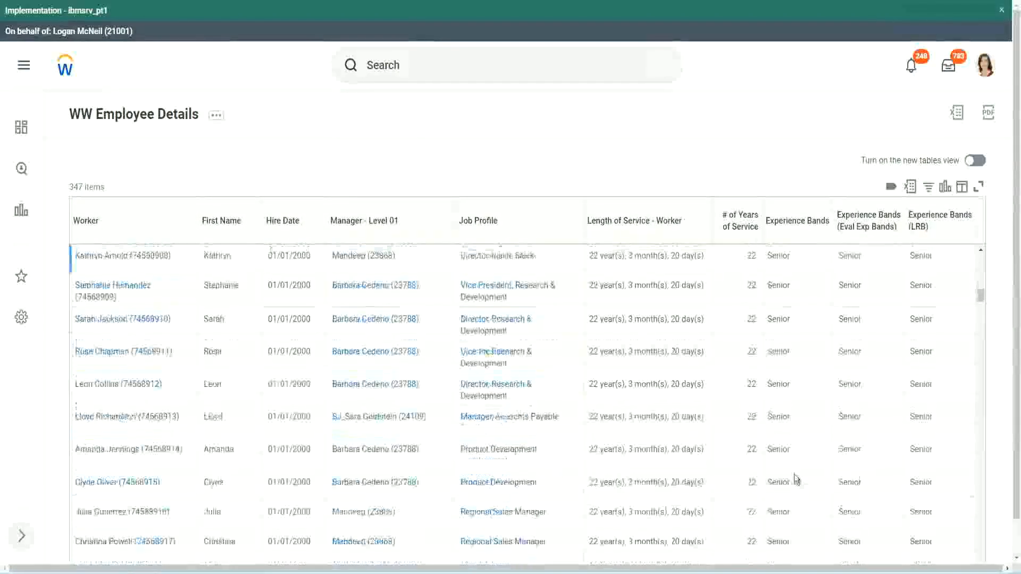
pyautogui.scroll(-1, 799, 378)
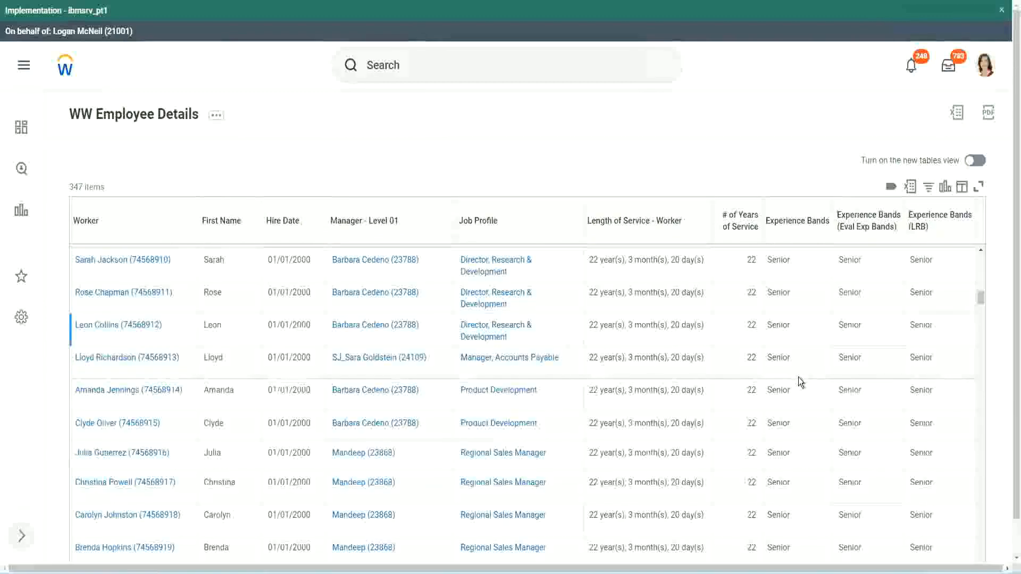